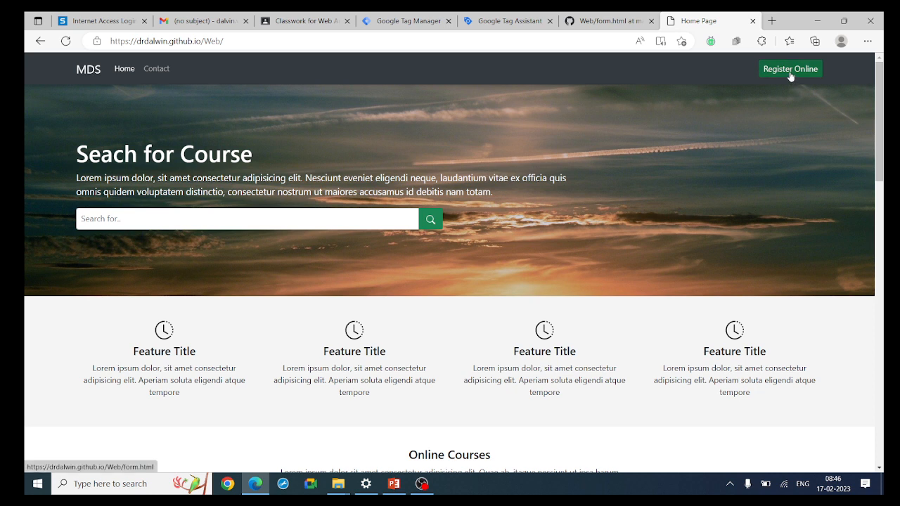
# Open Register Online and submit the REG FORM with a sample first name, last name, email and mobile number
pyautogui.click(791, 69)
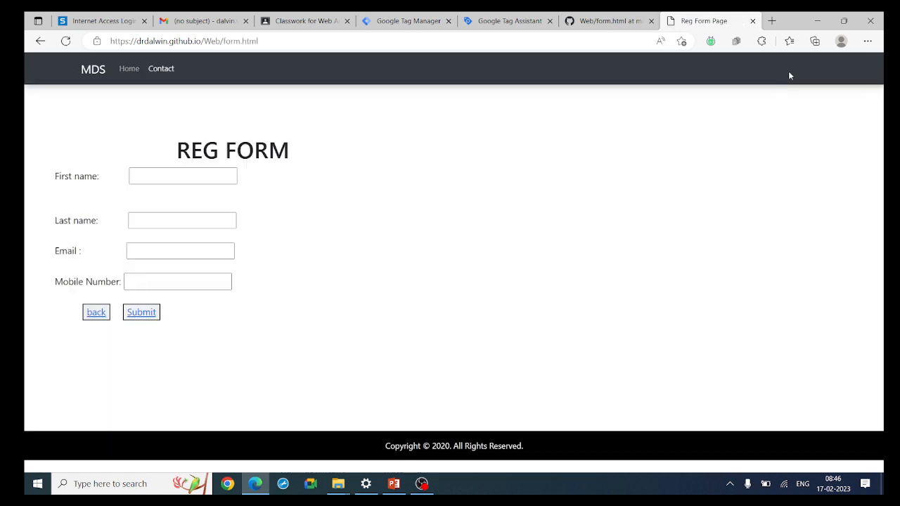
pyautogui.click(185, 175)
pyautogui.write('vsbndvas')
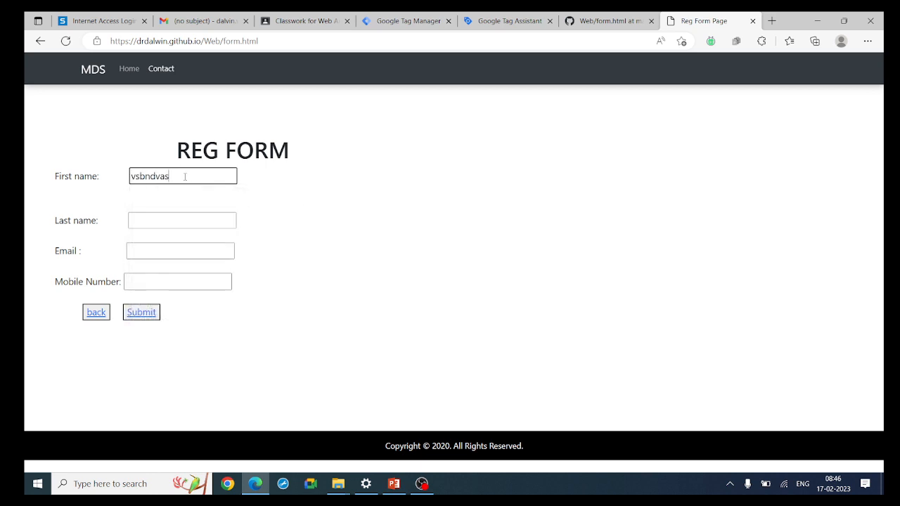
pyautogui.click(159, 221)
pyautogui.write('asdsa')
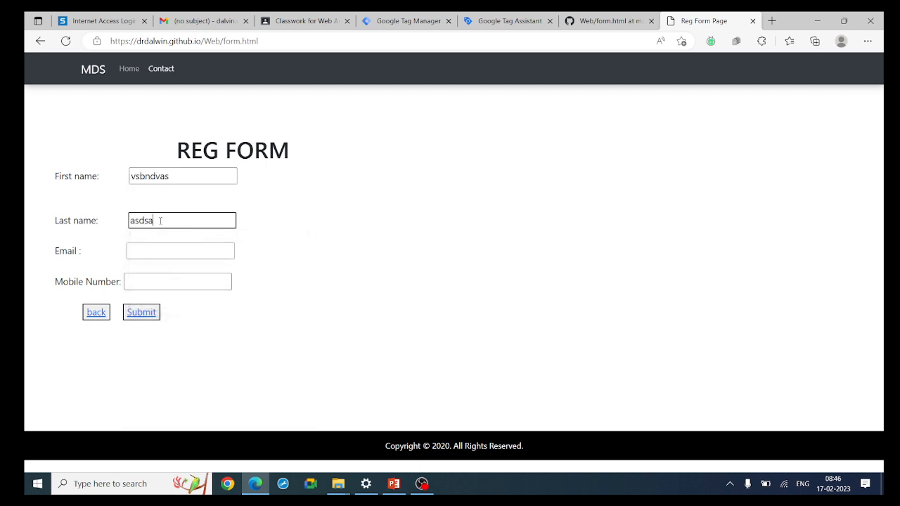
pyautogui.click(156, 256)
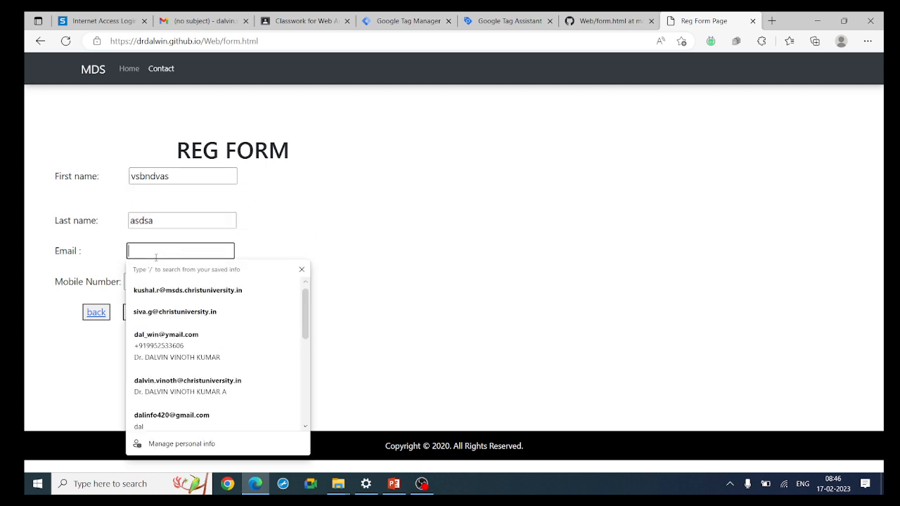
pyautogui.write('123@')
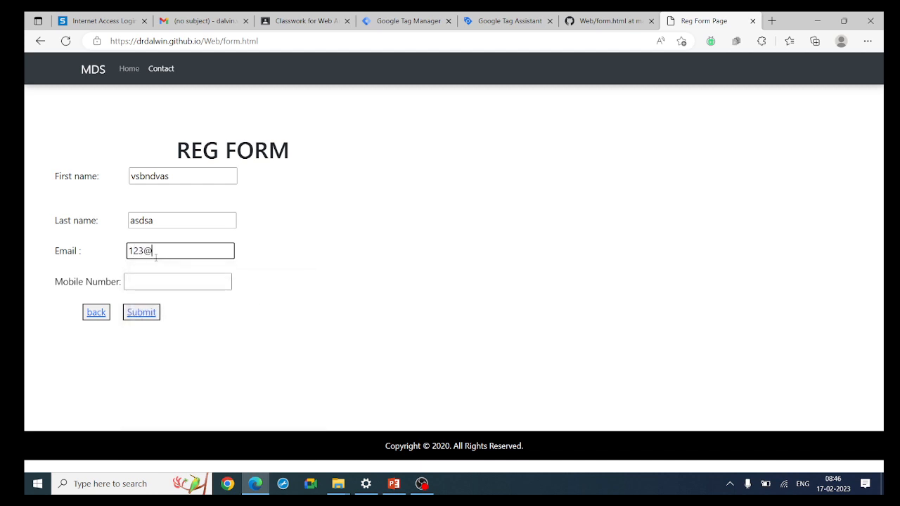
pyautogui.write('gmail')
pyautogui.click(151, 282)
pyautogui.write('1234543')
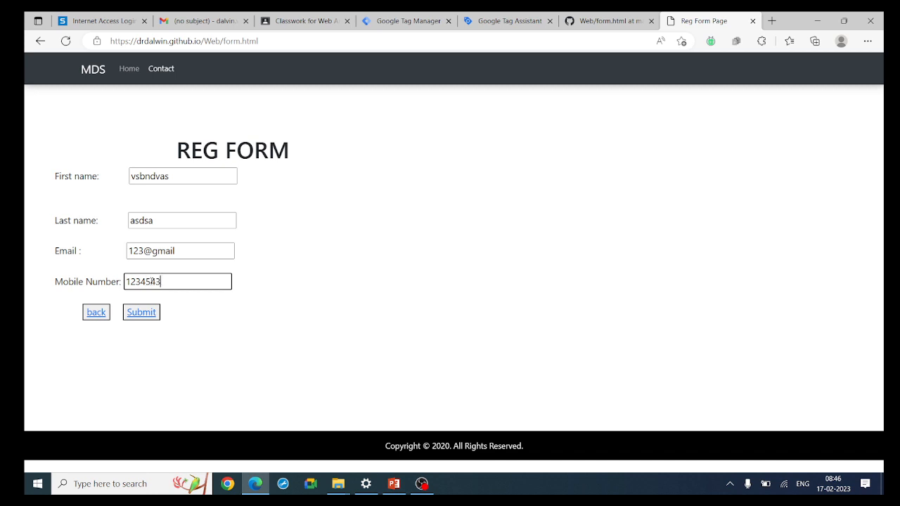
pyautogui.write('4343')
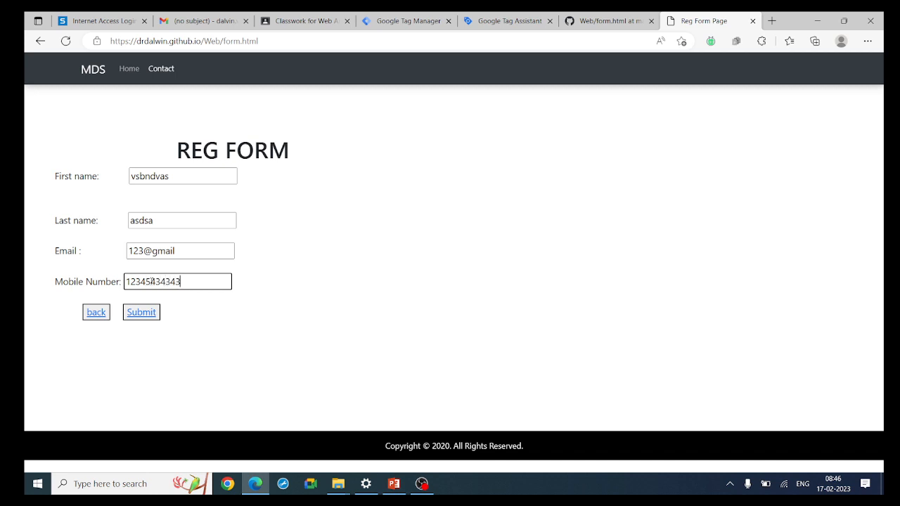
pyautogui.click(155, 315)
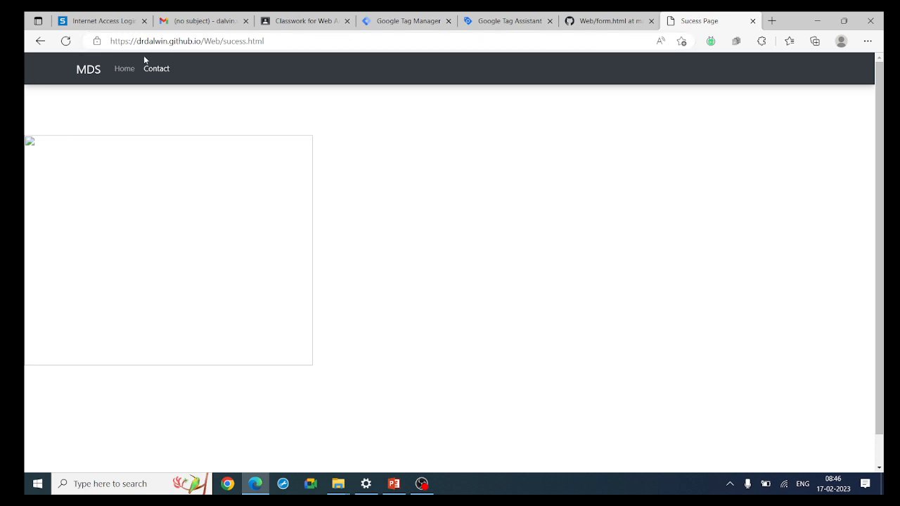
# Use the navbar Home link to return to index.html
pyautogui.click(124, 68)
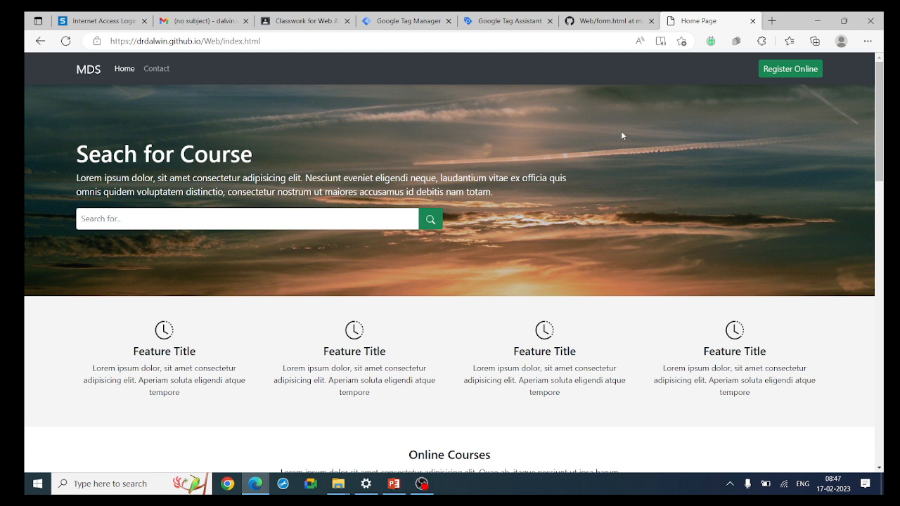
# View the home page source and select id="btn1" on the Register Online link at line 104
pyautogui.rightClick(791, 71)
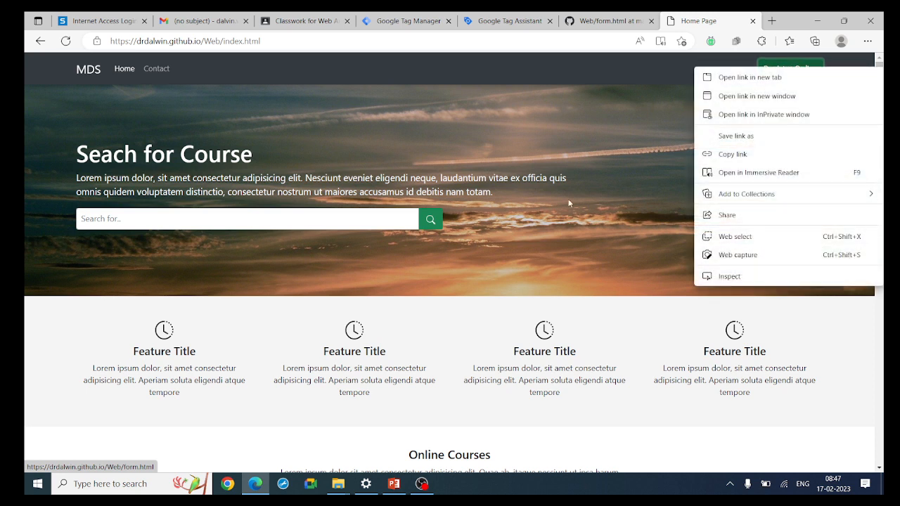
pyautogui.rightClick(584, 147)
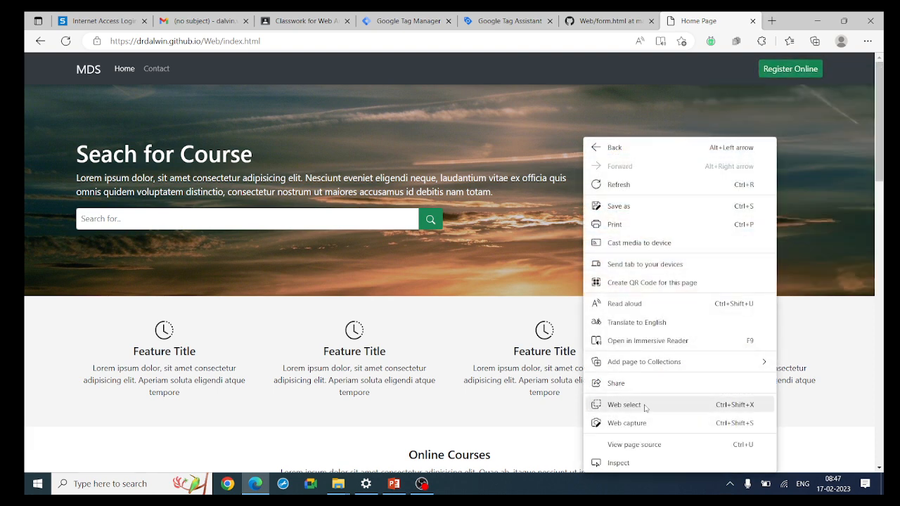
pyautogui.click(642, 444)
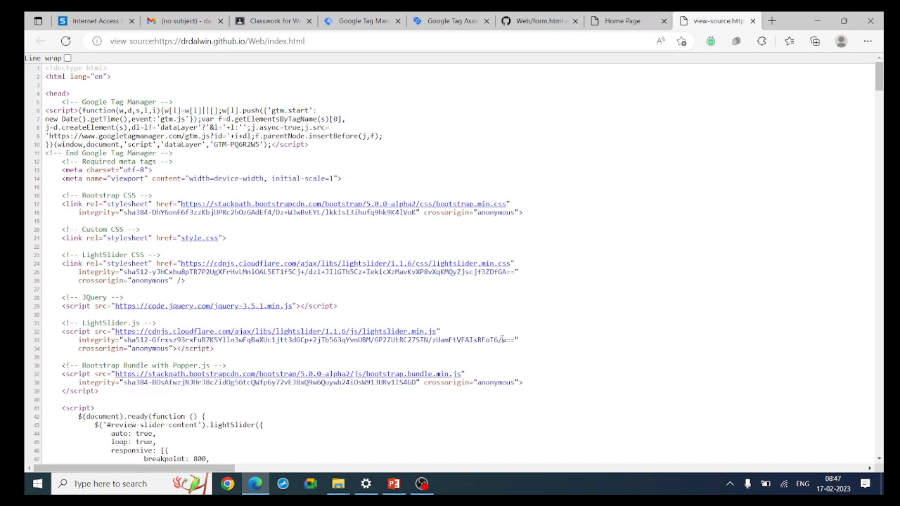
pyautogui.scroll(-10, 502, 340)
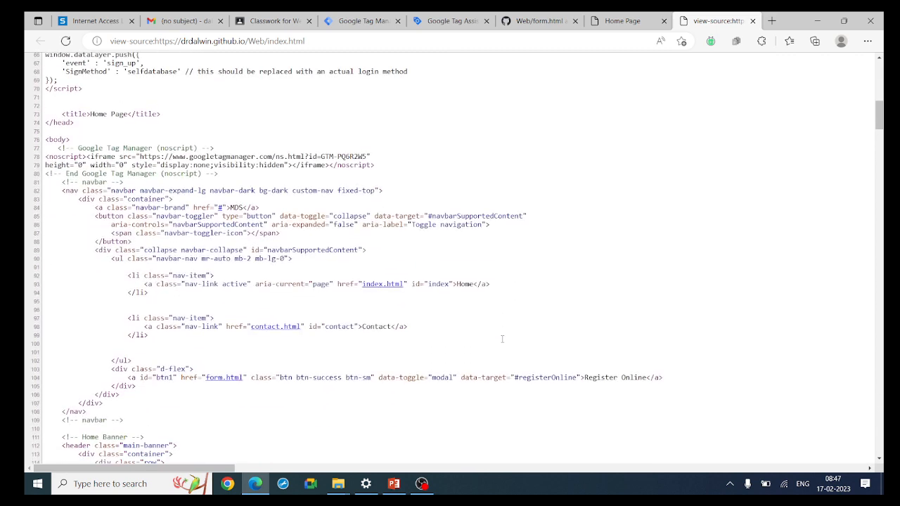
pyautogui.scroll(-3, 502, 343)
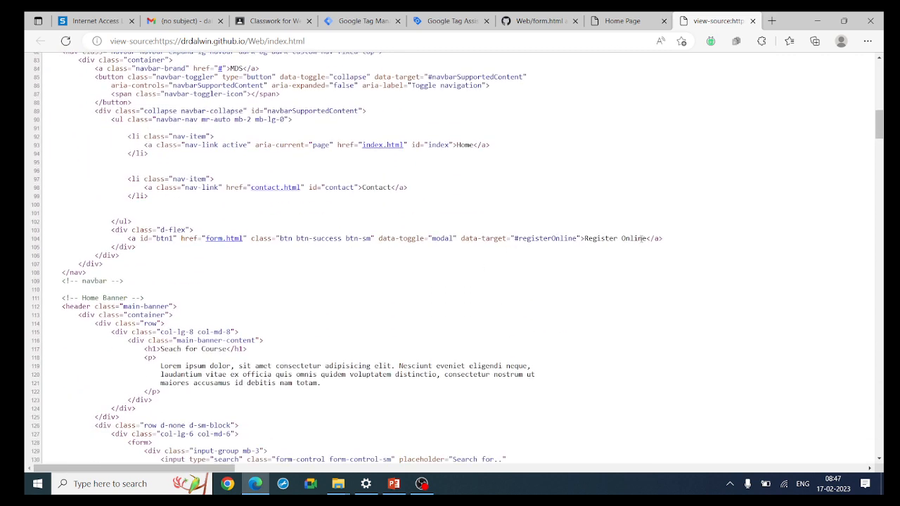
pyautogui.moveTo(644, 239); pyautogui.dragTo(597, 238)
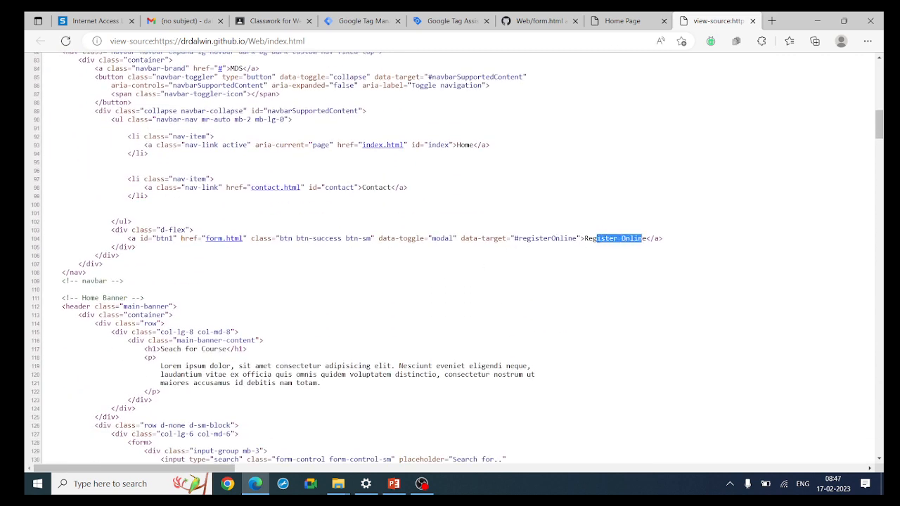
pyautogui.click(181, 239)
pyautogui.moveTo(181, 238); pyautogui.dragTo(142, 241)
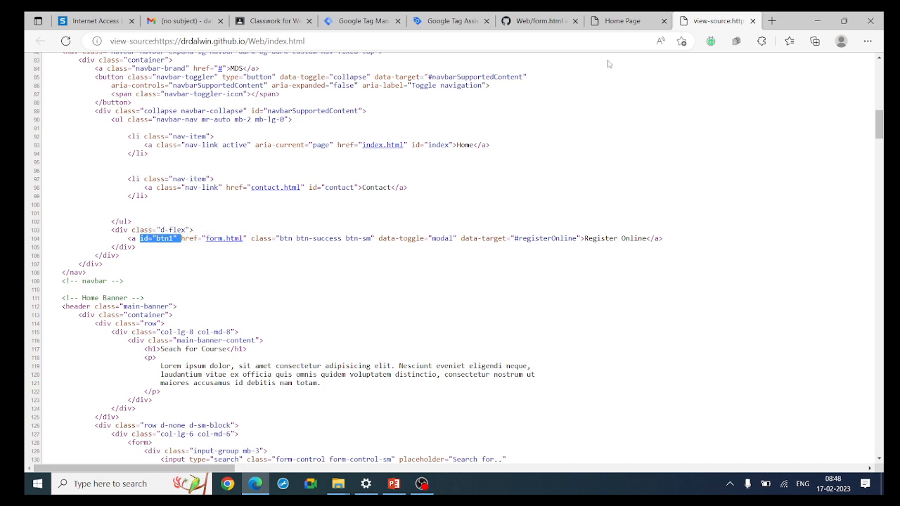
# Dismiss the Connect dialog, close the Tag Assistant tab, and create a New Tag in Tag Manager
pyautogui.click(456, 23)
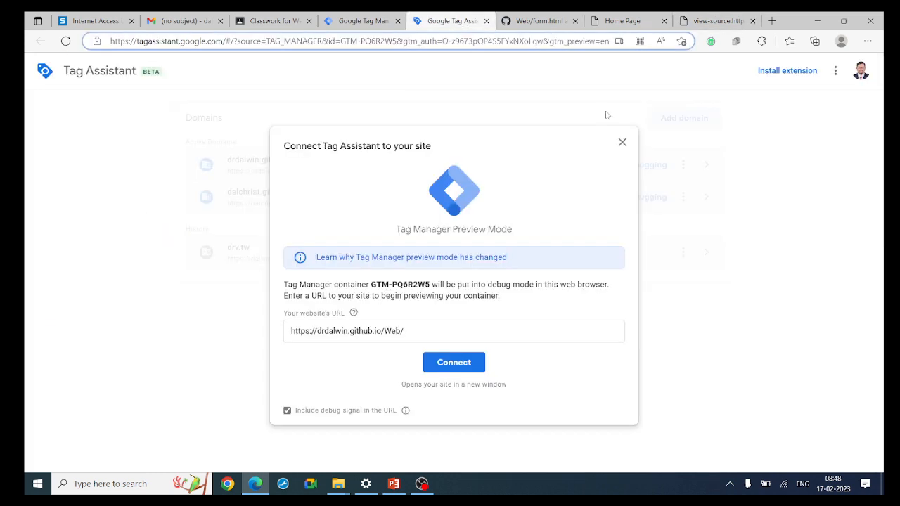
pyautogui.click(622, 142)
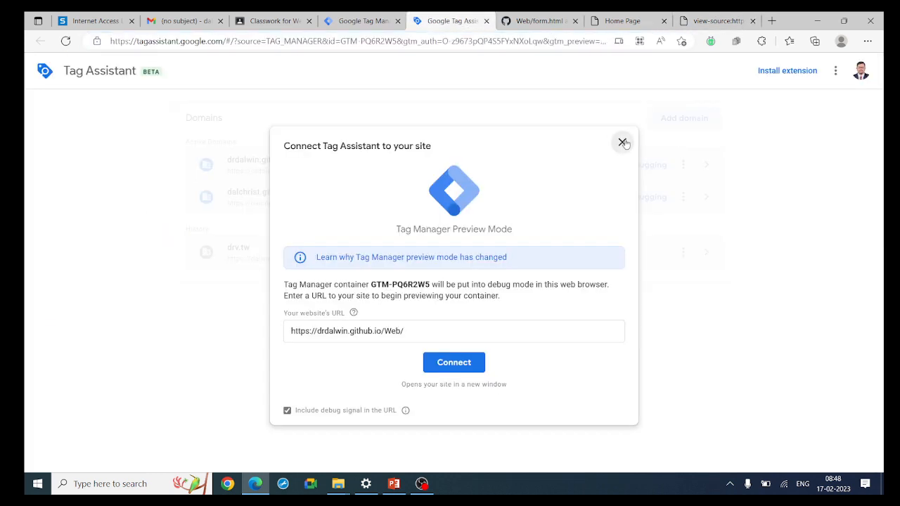
pyautogui.click(486, 20)
pyautogui.click(362, 26)
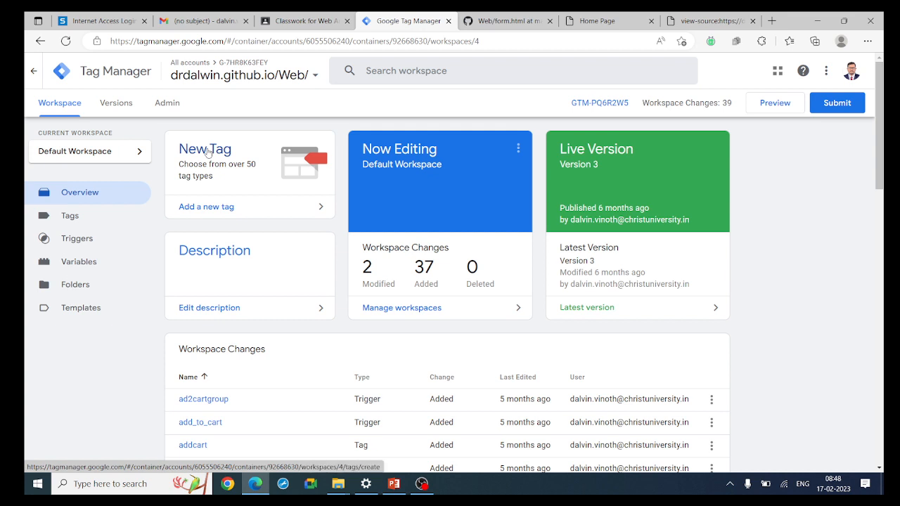
pyautogui.click(206, 152)
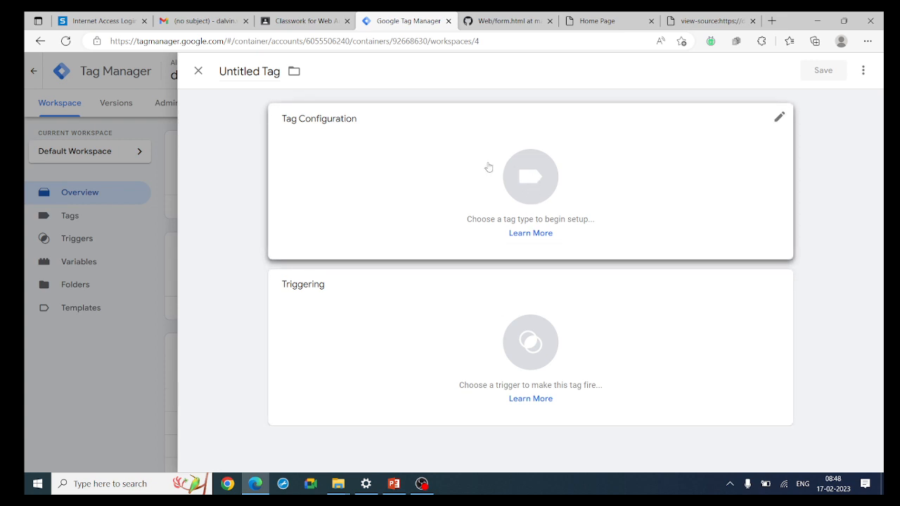
# Name the tag btnclk and set its type to Google Analytics: GA4 Event
pyautogui.click(250, 71)
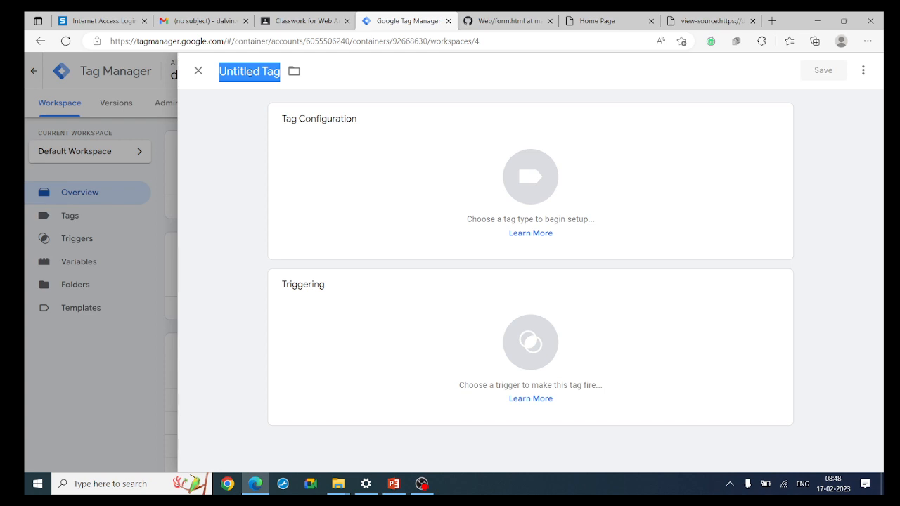
pyautogui.write('btncl')
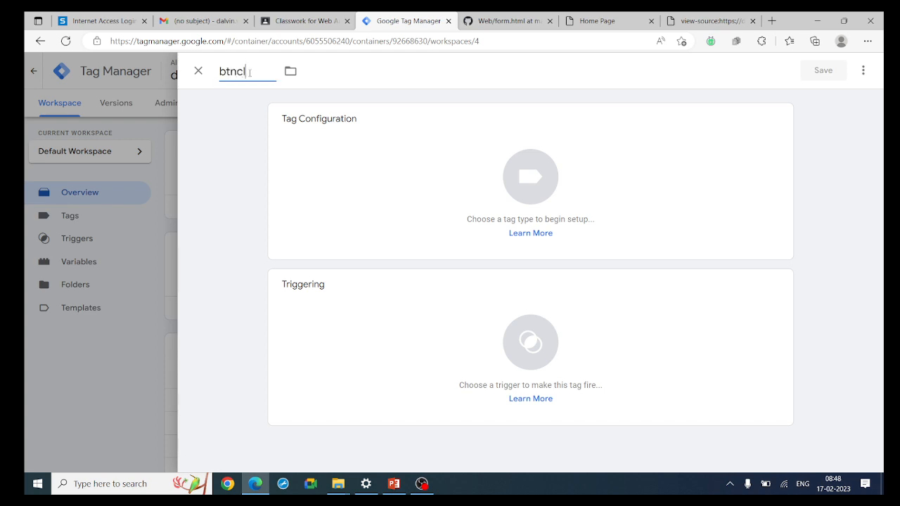
pyautogui.write('k')
pyautogui.click(483, 183)
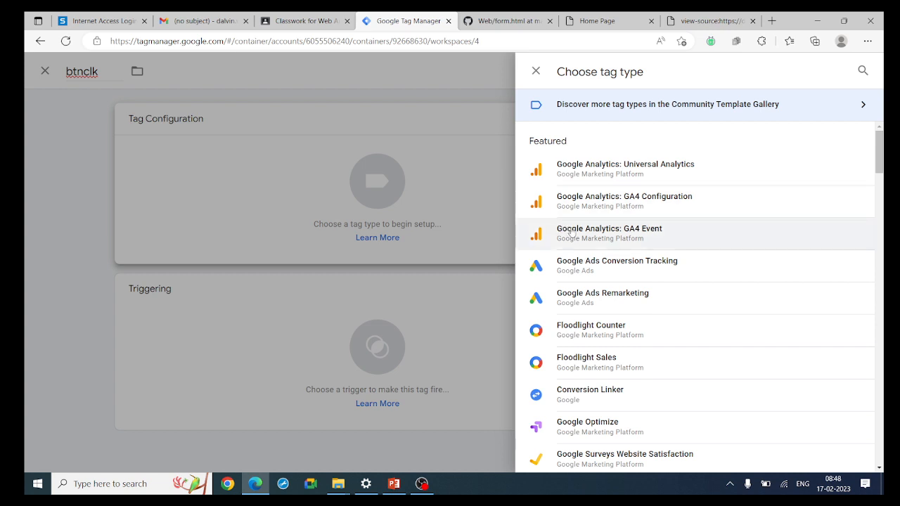
pyautogui.click(571, 234)
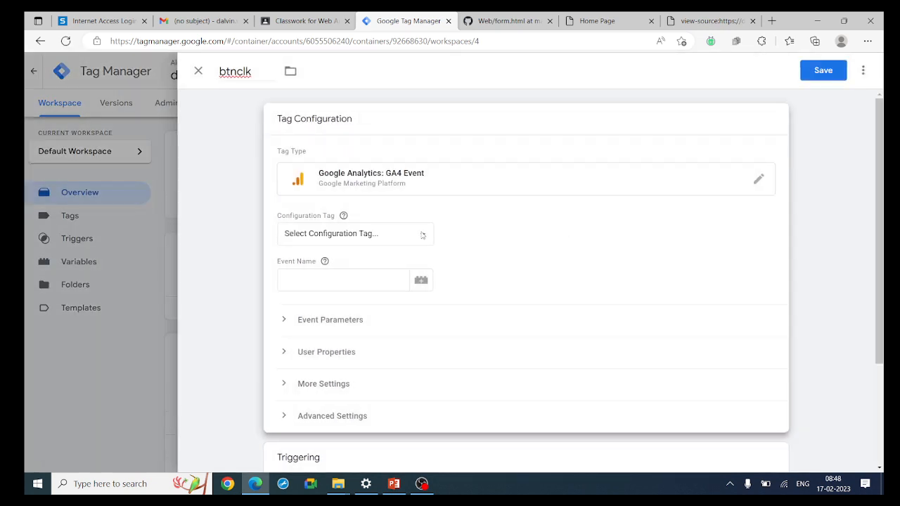
# Choose AllPages as the GA4 event tag's configuration tag
pyautogui.click(423, 236)
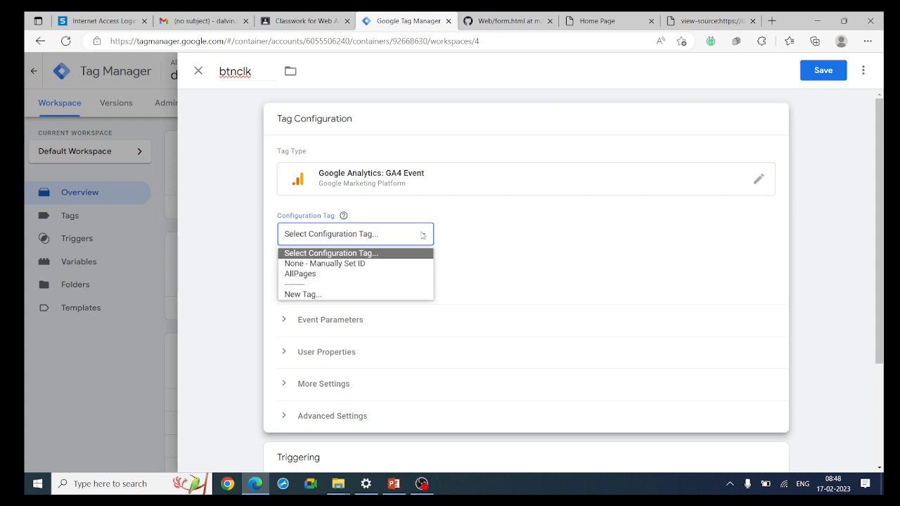
pyautogui.click(334, 267)
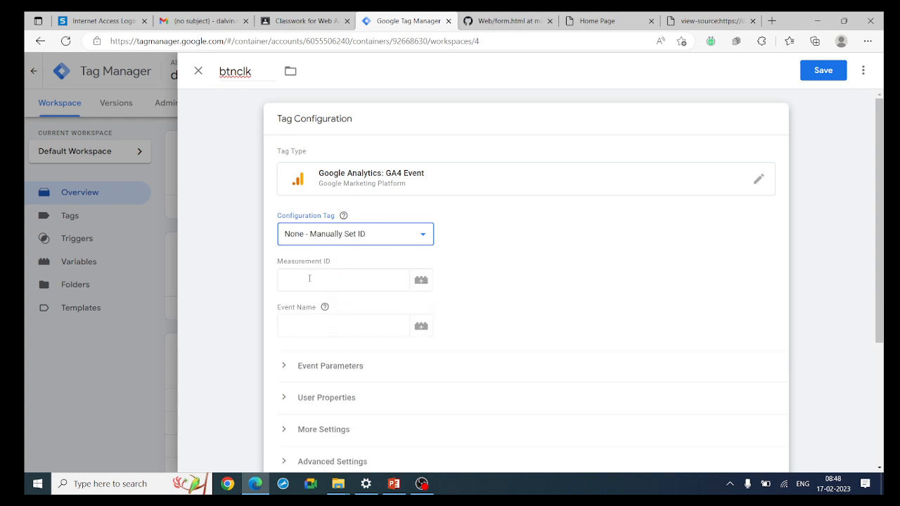
pyautogui.click(377, 272)
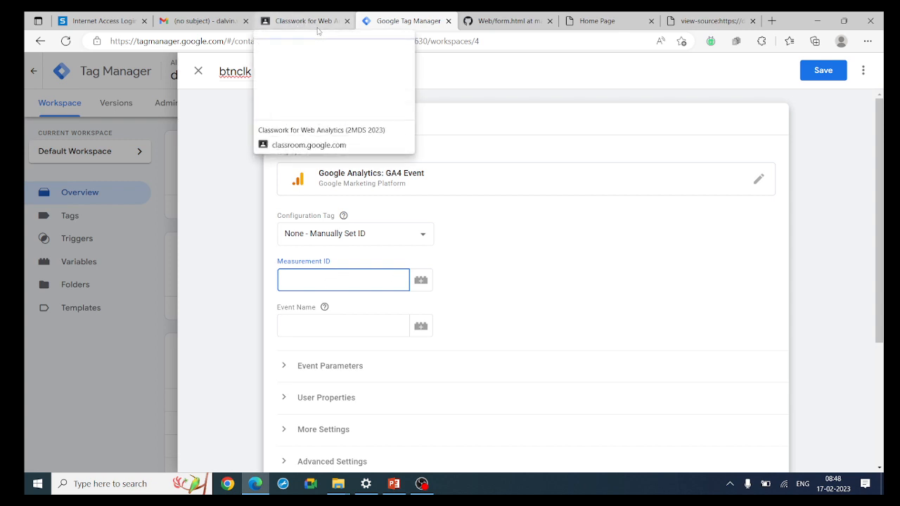
pyautogui.click(343, 215)
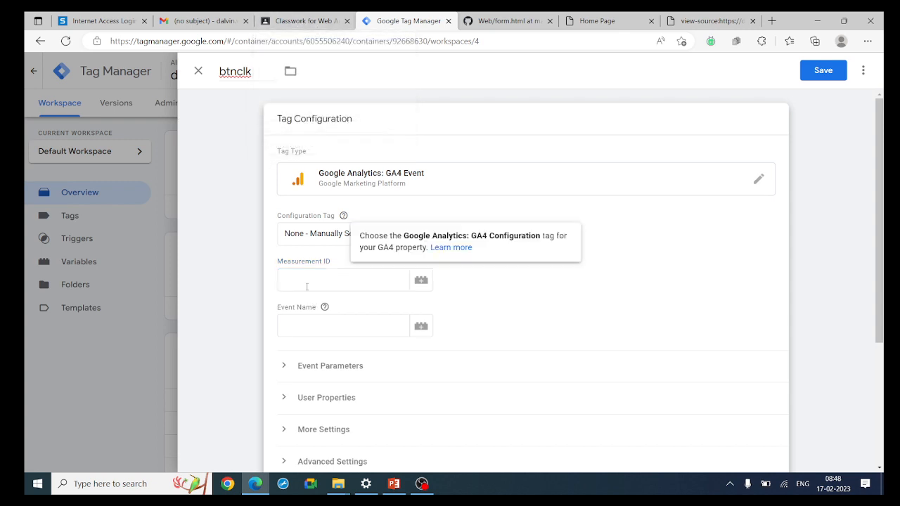
pyautogui.click(331, 239)
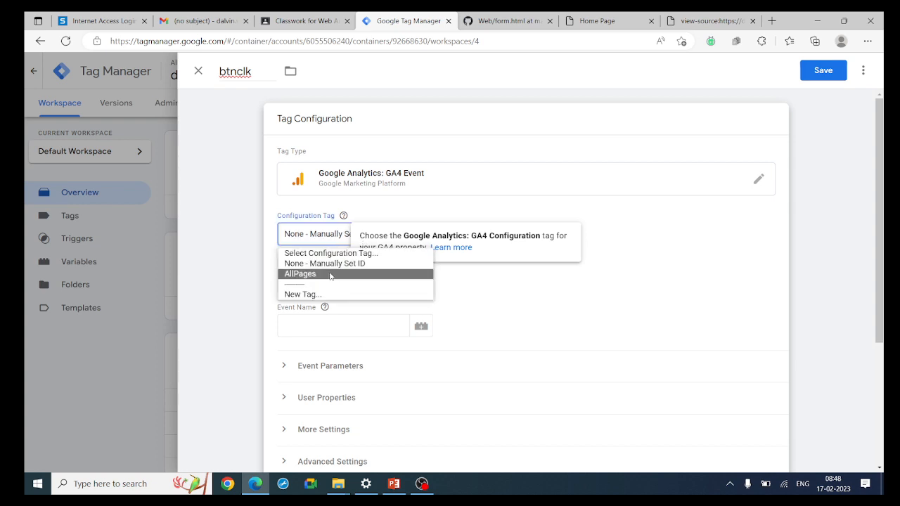
pyautogui.click(331, 274)
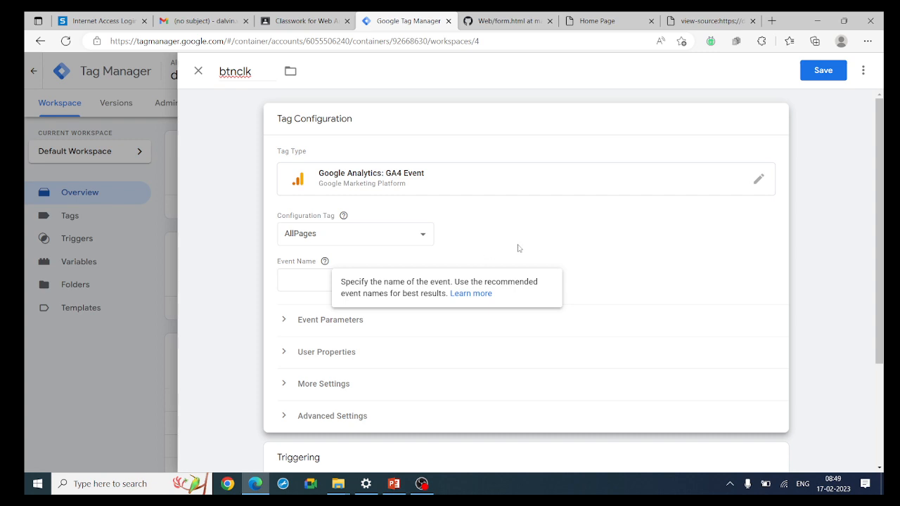
# Enter Reg-users as the event name, correcting the misspelled Registred-users
pyautogui.click(308, 280)
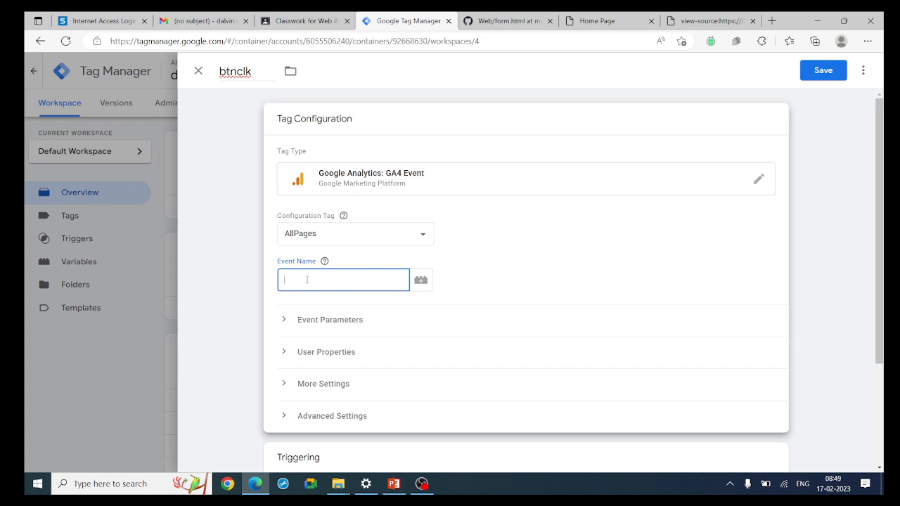
pyautogui.write('Re')
pyautogui.write('gistr')
pyautogui.write('ed')
pyautogui.write('-user')
pyautogui.write('s')
pyautogui.click(319, 280)
pyautogui.press('BackSpace')
pyautogui.press('BackSpace')
pyautogui.press('BackSpace')
pyautogui.press('BackSpace')
pyautogui.press('BackSpace')
pyautogui.press('BackSpace')
pyautogui.moveTo(322, 280); pyautogui.dragTo(282, 280)
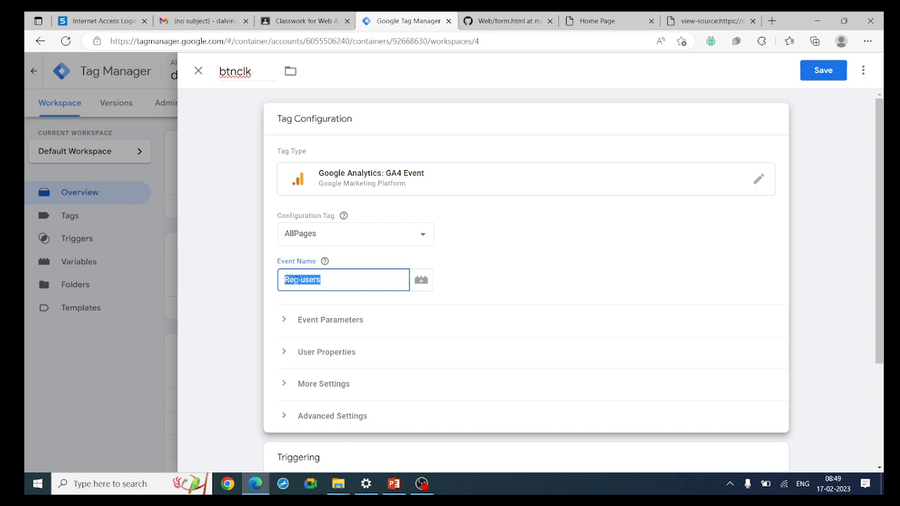
pyautogui.click(328, 280)
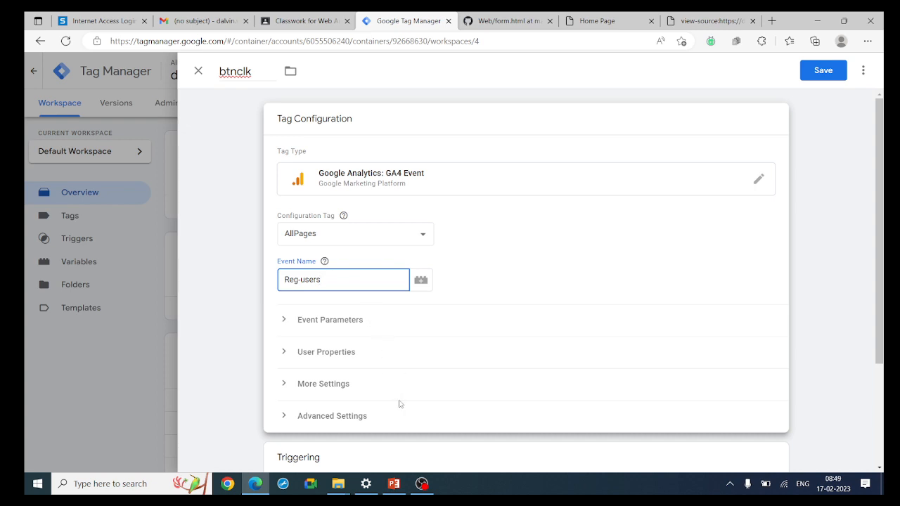
pyautogui.scroll(-2, 399, 404)
# Add a new trigger to btnclk with the Click - All Elements trigger type
pyautogui.click(436, 376)
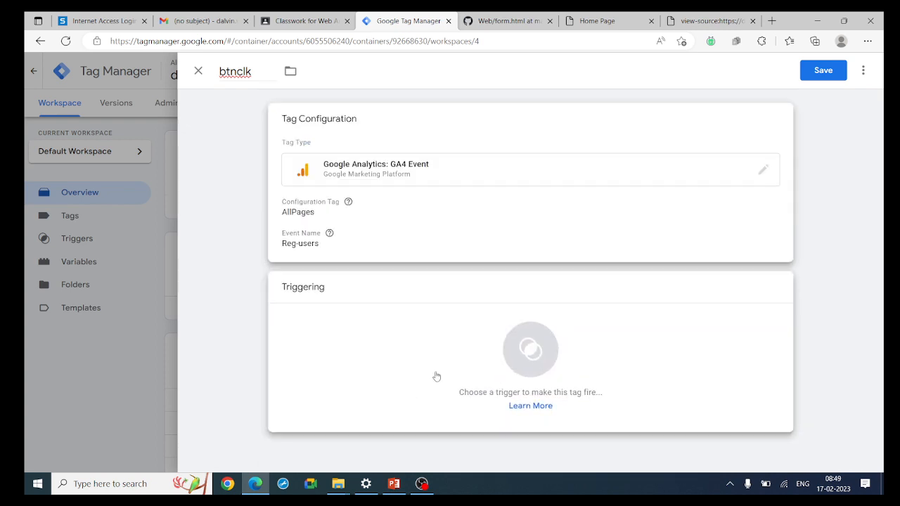
pyautogui.click(436, 377)
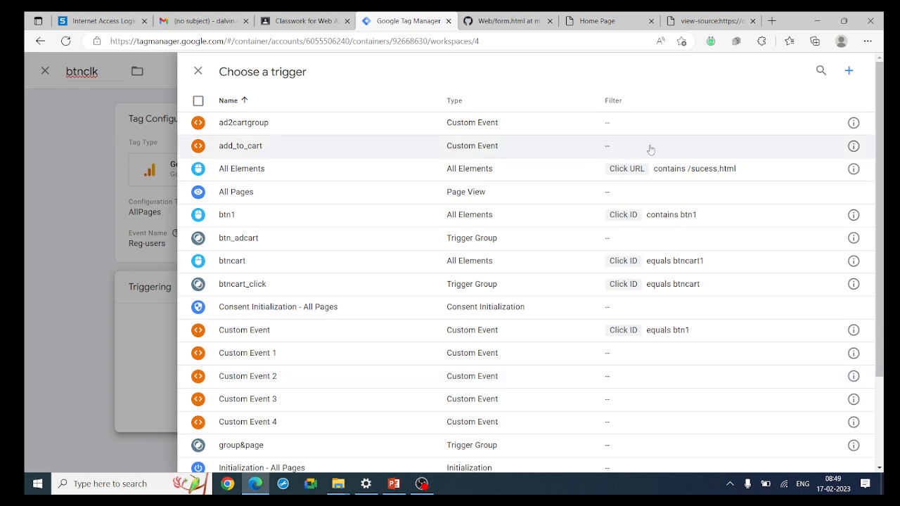
pyautogui.click(847, 71)
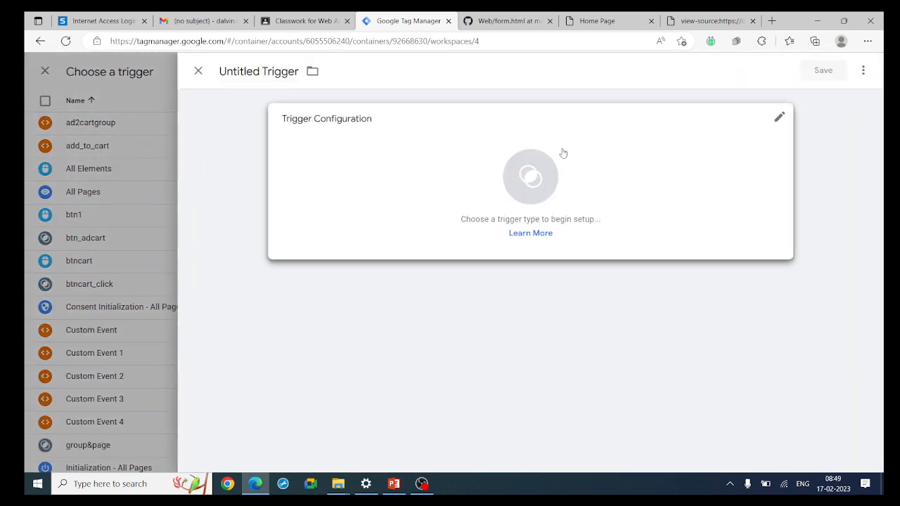
pyautogui.click(564, 151)
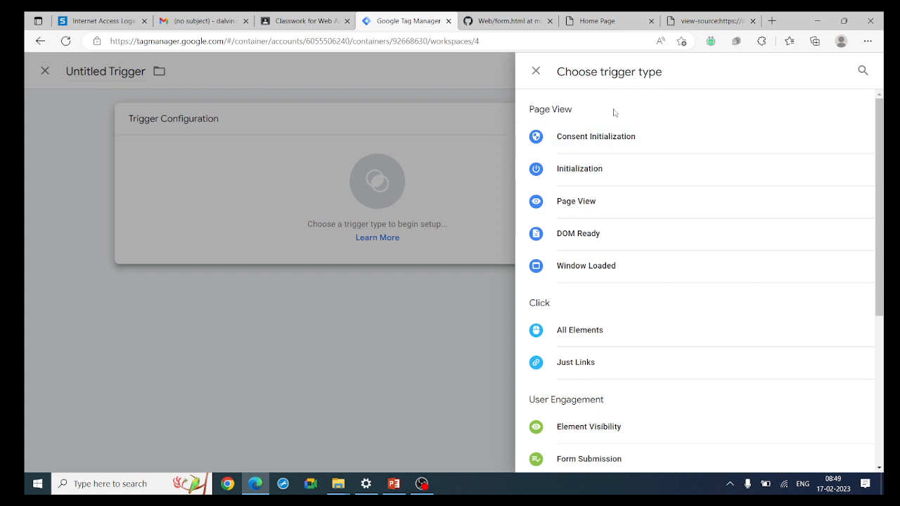
pyautogui.click(584, 337)
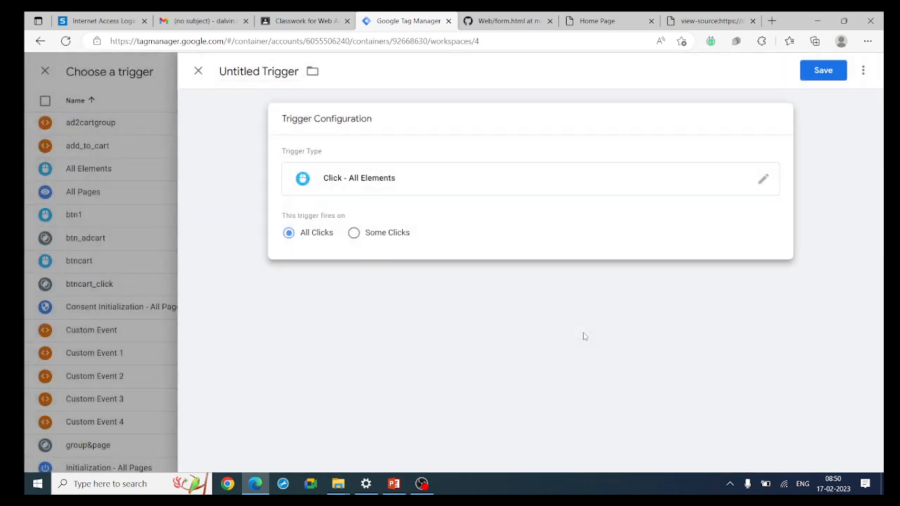
# Set the trigger to Some Clicks where Click ID equals btn1, checking the id in the page source
pyautogui.click(355, 235)
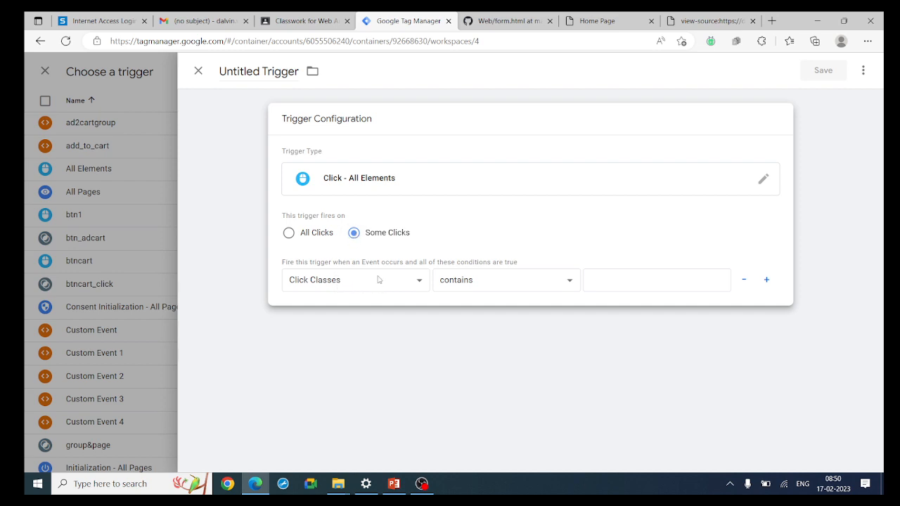
pyautogui.click(419, 281)
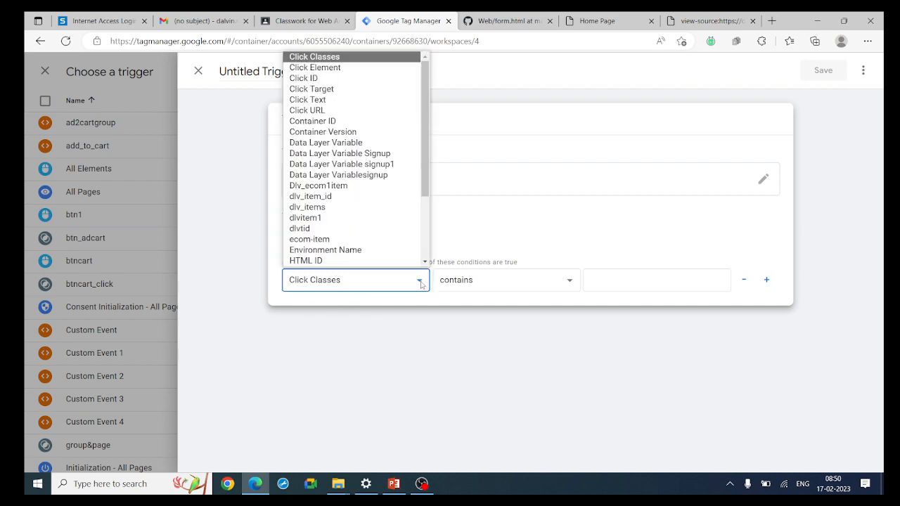
pyautogui.click(344, 79)
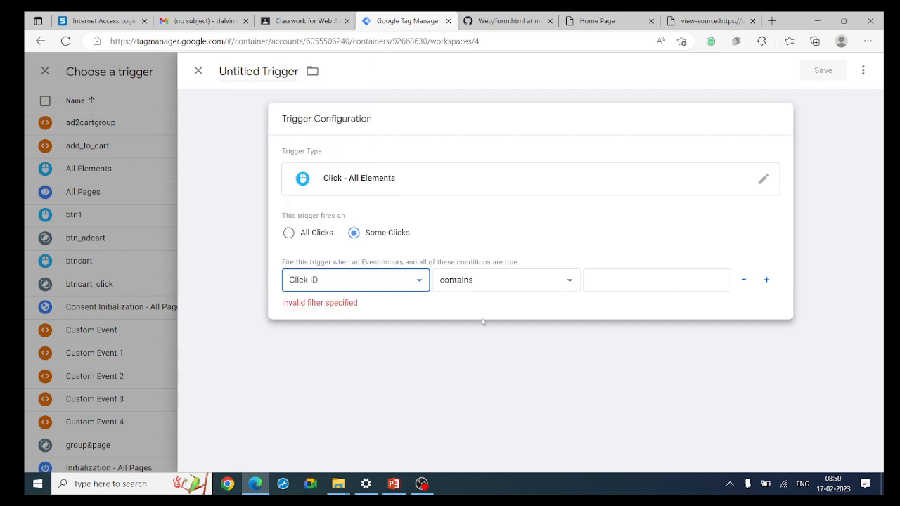
pyautogui.click(517, 289)
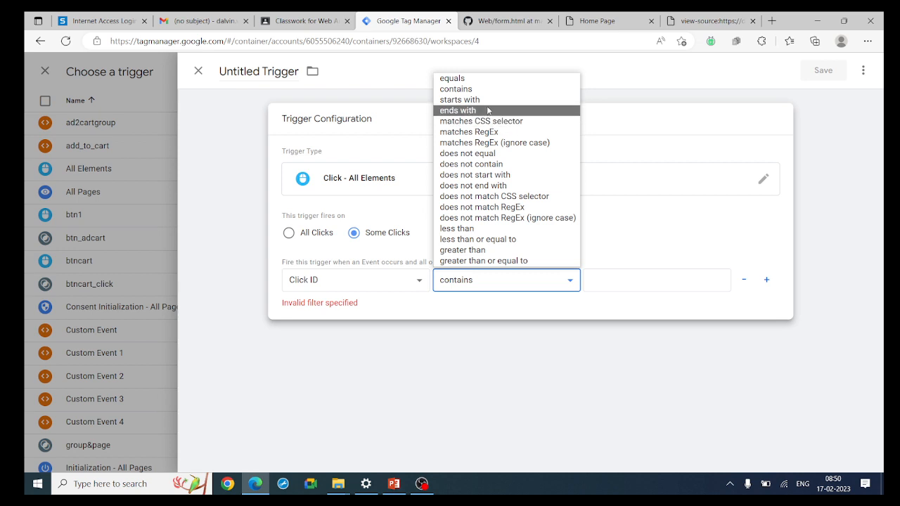
pyautogui.click(484, 79)
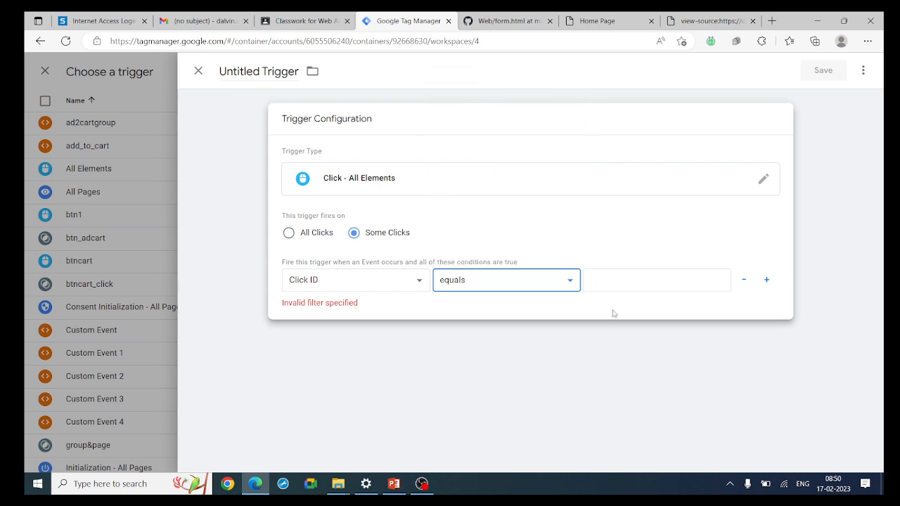
pyautogui.click(610, 279)
pyautogui.write('btn1')
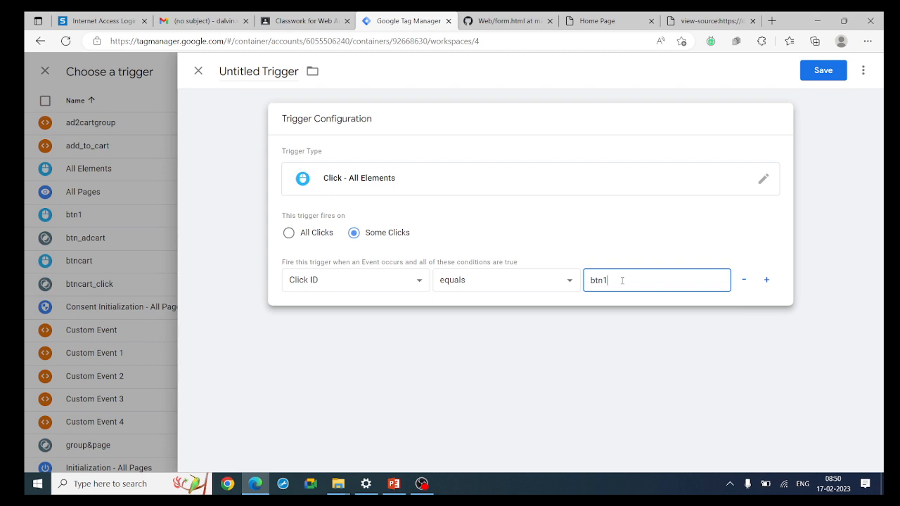
pyautogui.moveTo(625, 279); pyautogui.dragTo(584, 281)
pyautogui.click(708, 15)
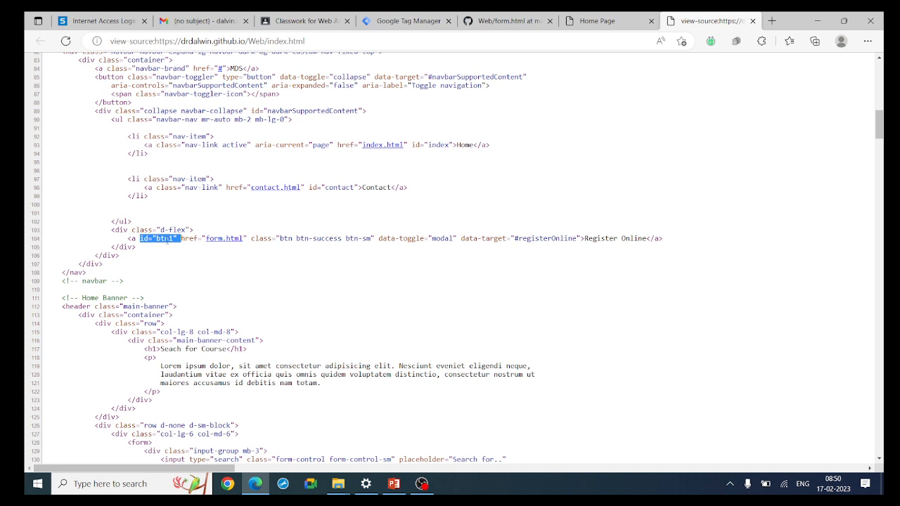
pyautogui.click(400, 18)
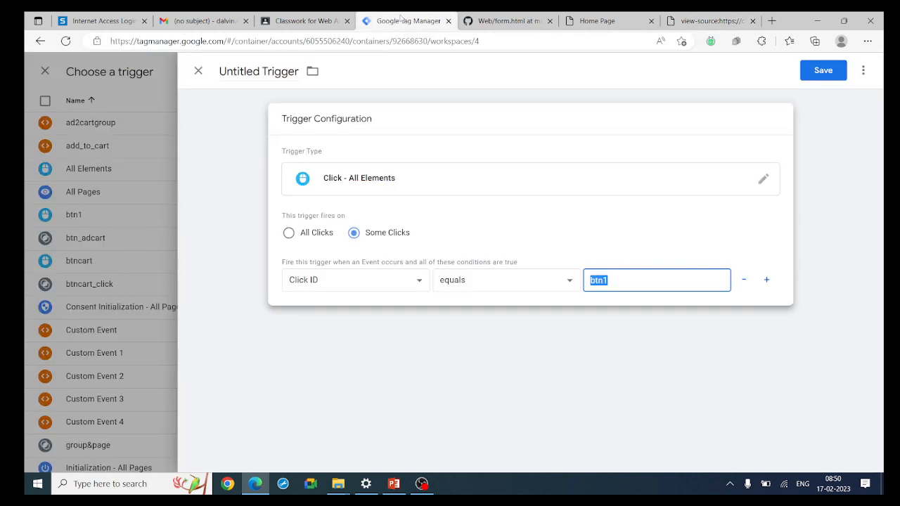
pyautogui.click(632, 280)
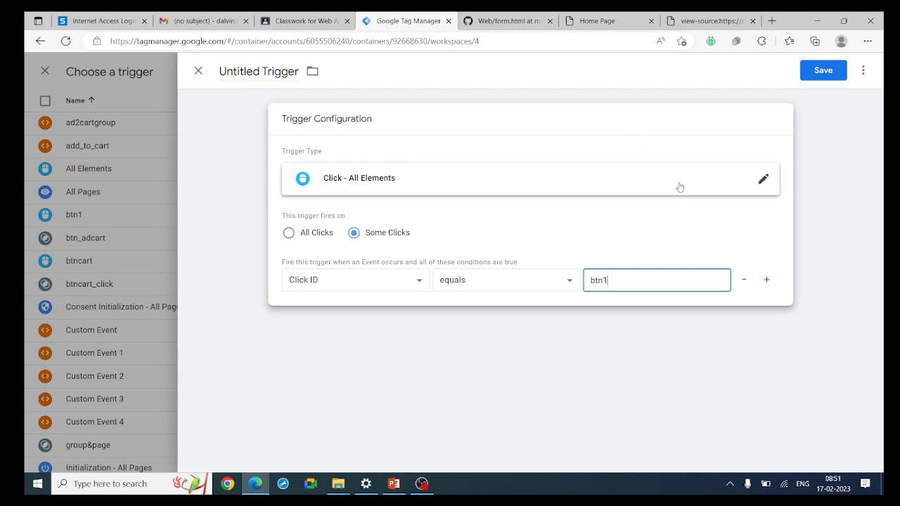
# Save the trigger as btn1clk, then save the btnclk tag
pyautogui.click(824, 71)
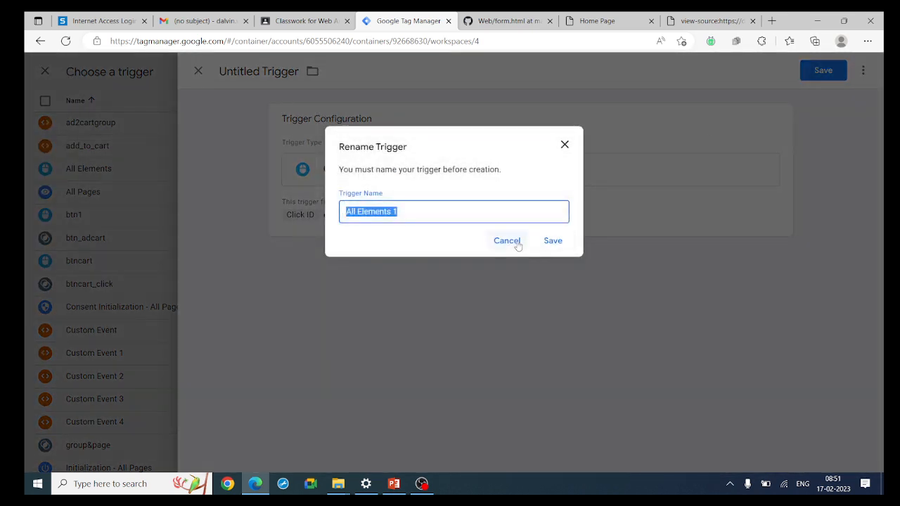
pyautogui.write('b')
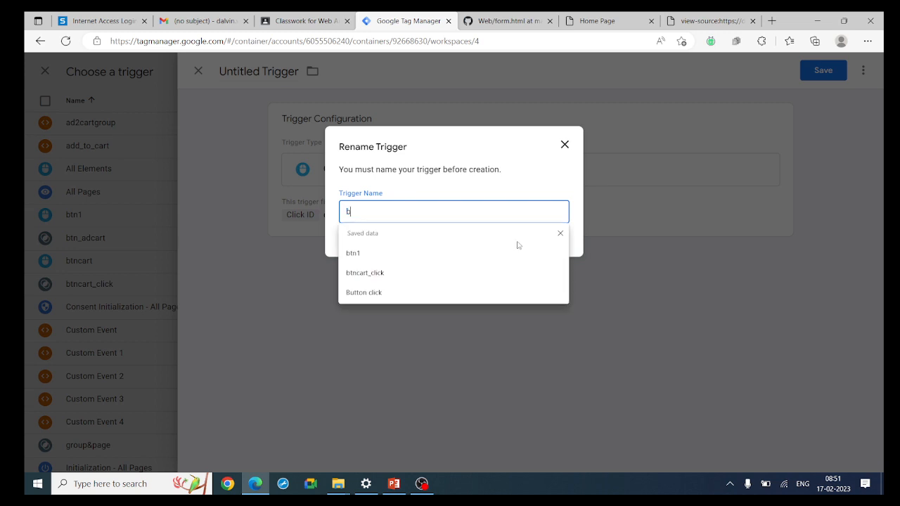
pyautogui.write('tn1clk')
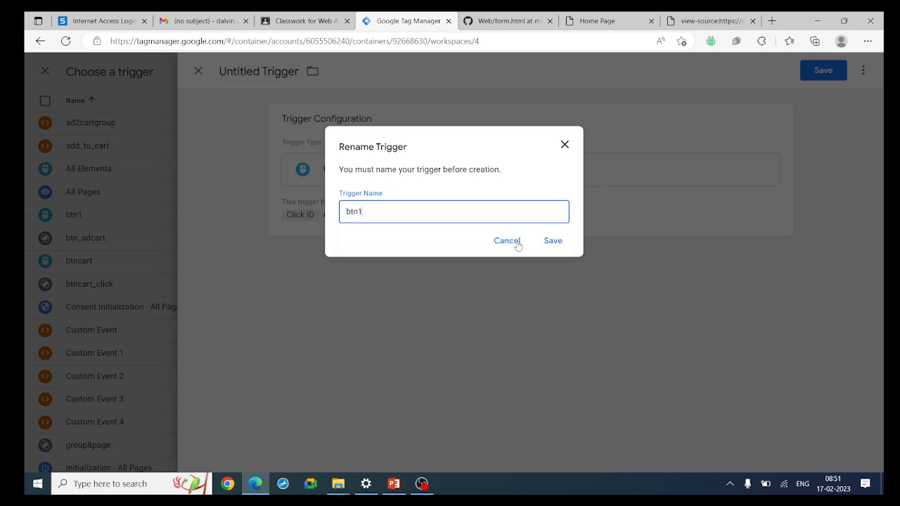
pyautogui.click(554, 244)
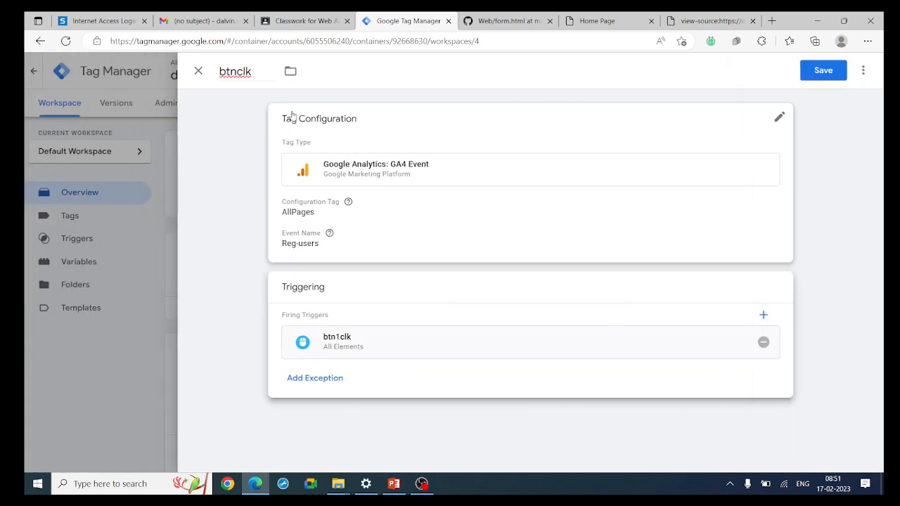
pyautogui.click(828, 75)
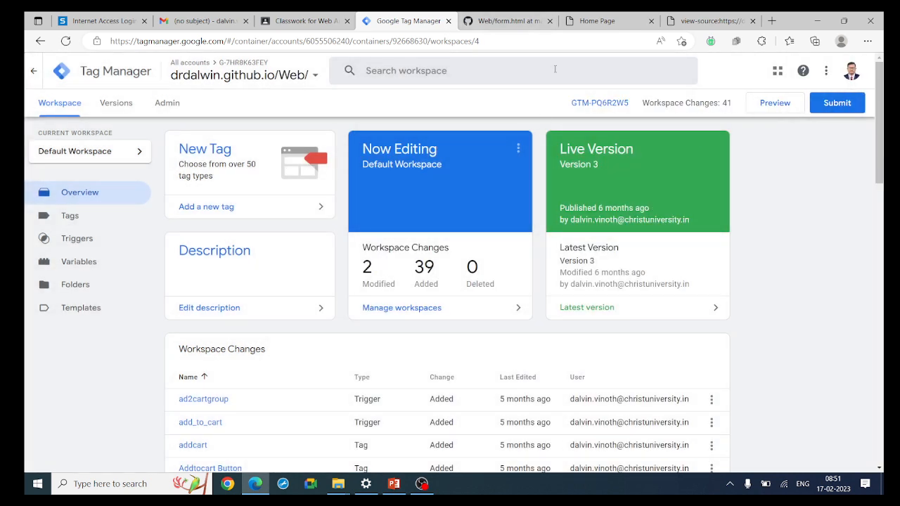
# Preview the container connected to the site and resize the Edge window to sit beside Tag Assistant
pyautogui.click(781, 106)
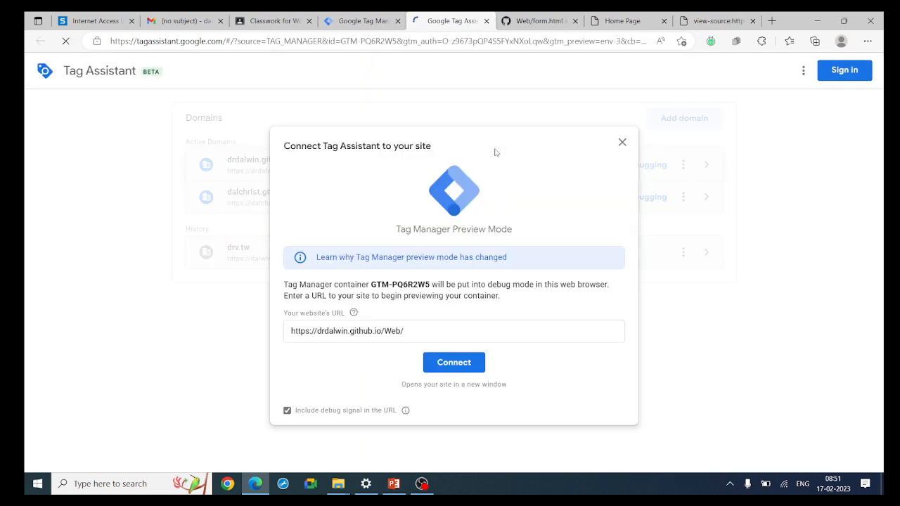
pyautogui.click(474, 364)
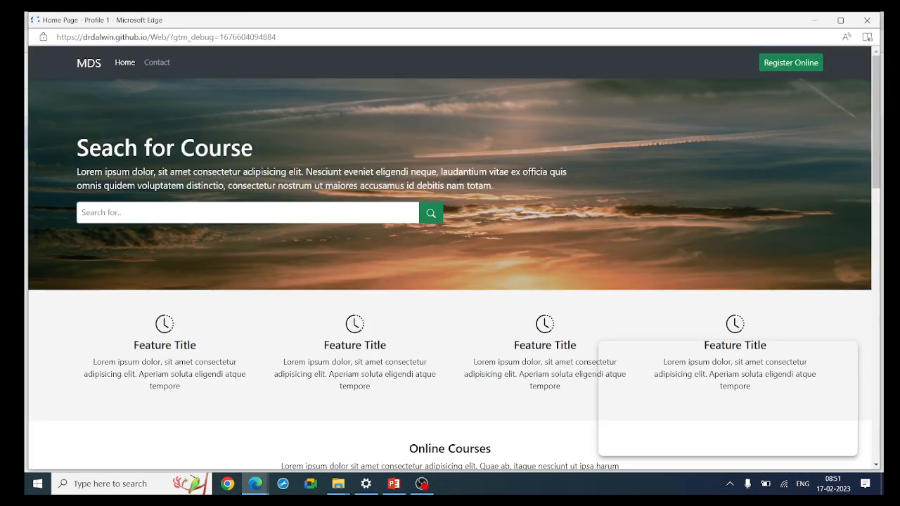
pyautogui.click(839, 21)
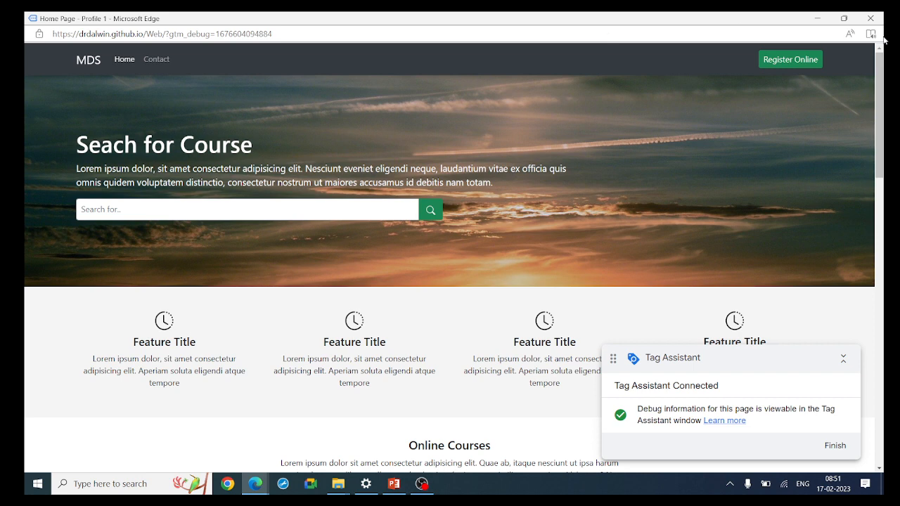
pyautogui.click(847, 19)
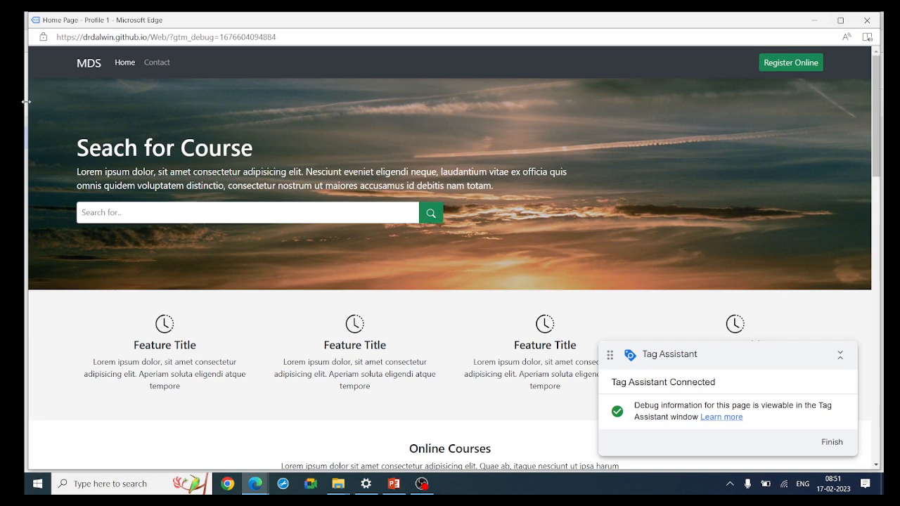
pyautogui.moveTo(26, 102); pyautogui.dragTo(242, 111)
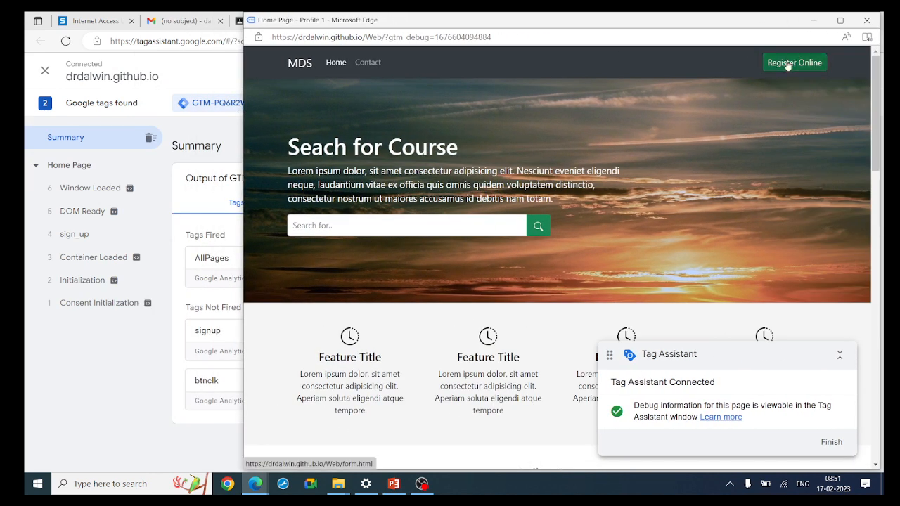
# Load the registration form via Register Online and view the Reg Form Page debug details, where only AllPages fired
pyautogui.click(37, 169)
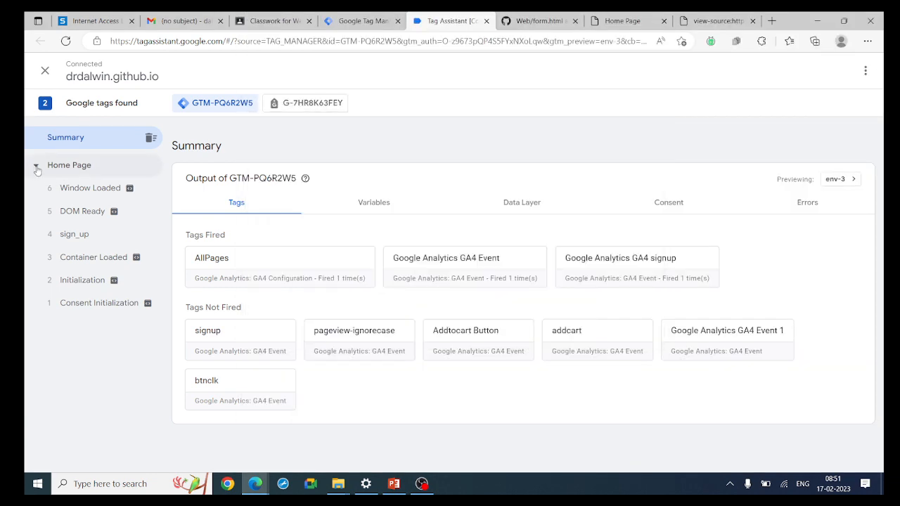
pyautogui.click(36, 167)
pyautogui.hotkey('alt', 'Tab')
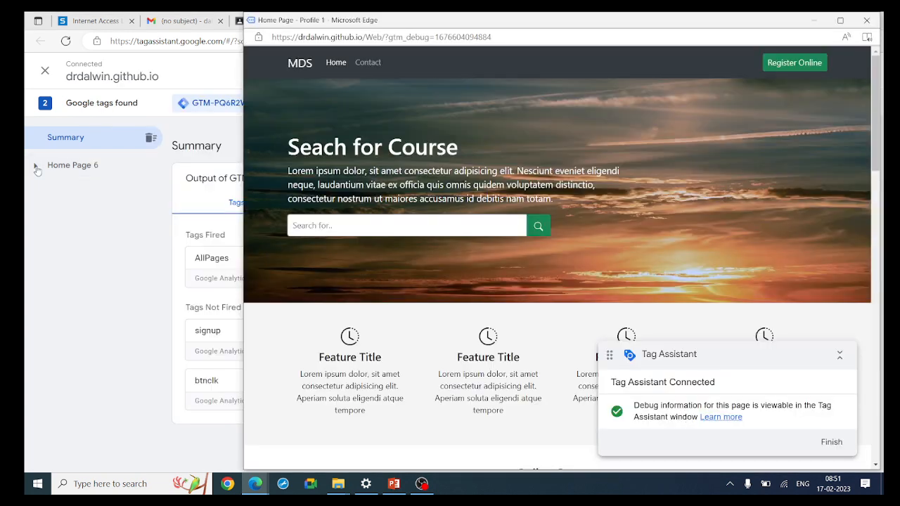
pyautogui.click(795, 64)
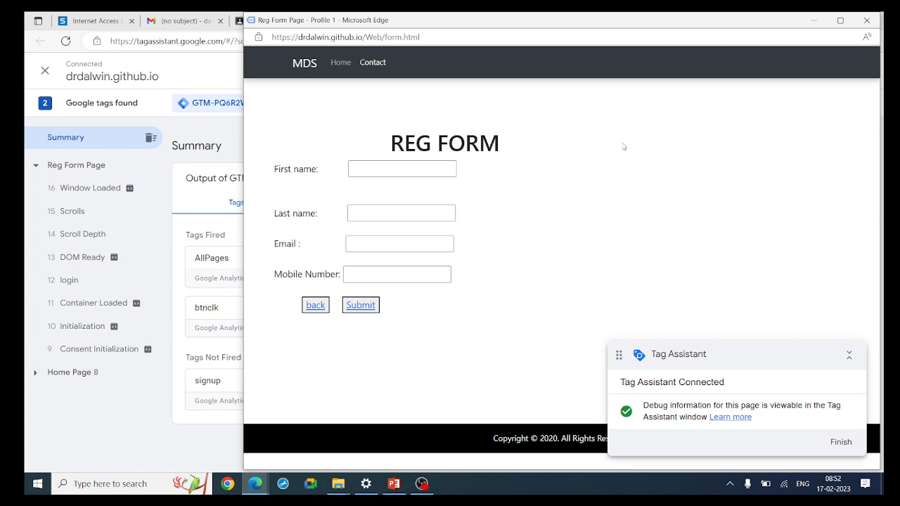
pyautogui.click(191, 204)
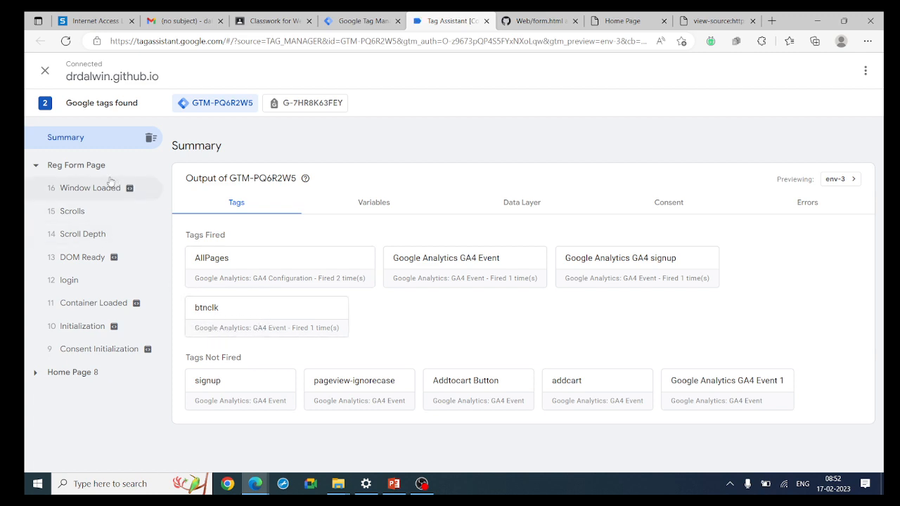
pyautogui.click(77, 166)
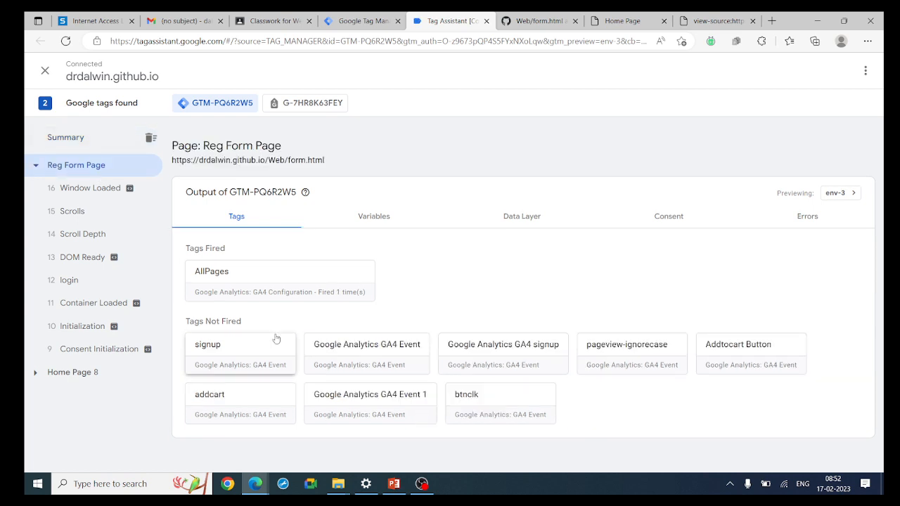
# Check the Home Page Click event: the btnclk tag fired successfully as a GA4 Event named Reg-users
pyautogui.click(67, 370)
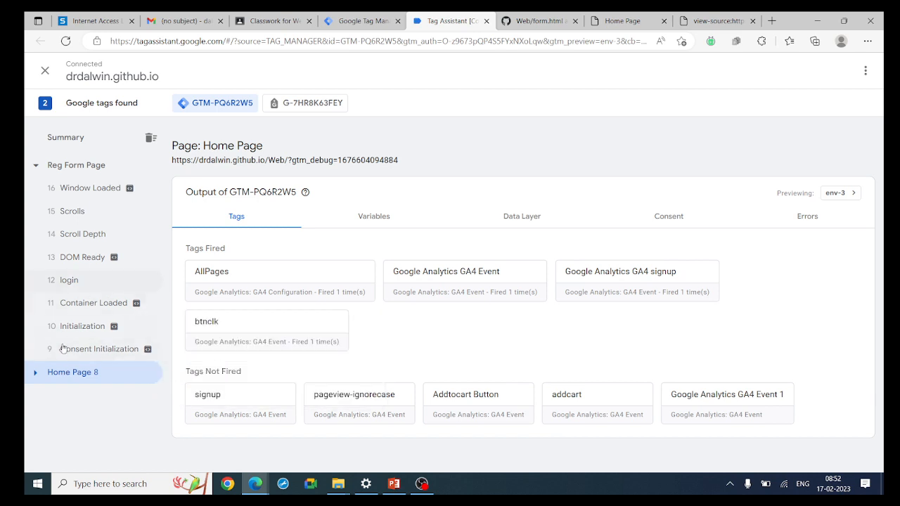
pyautogui.click(36, 374)
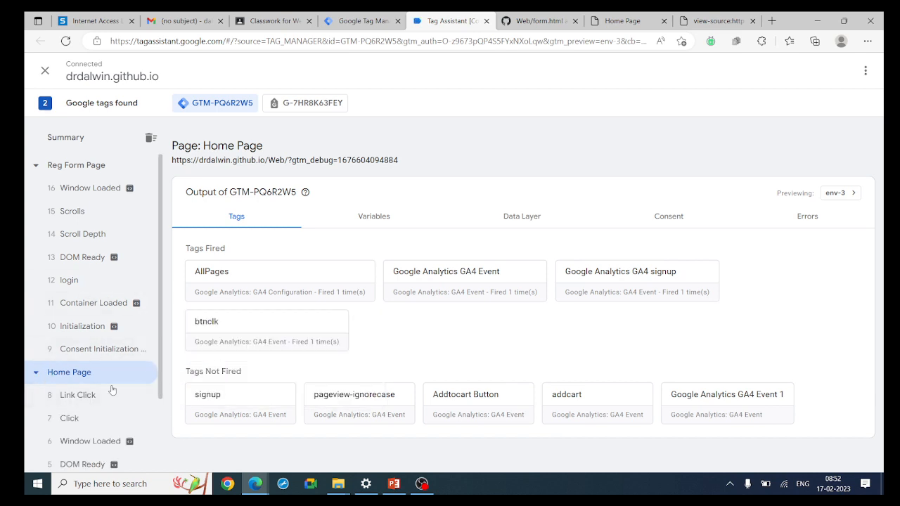
pyautogui.click(83, 403)
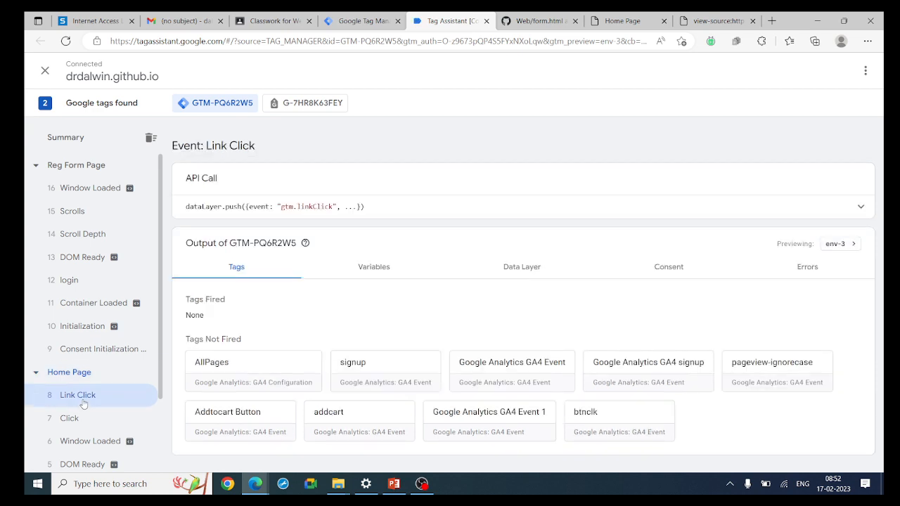
pyautogui.click(81, 422)
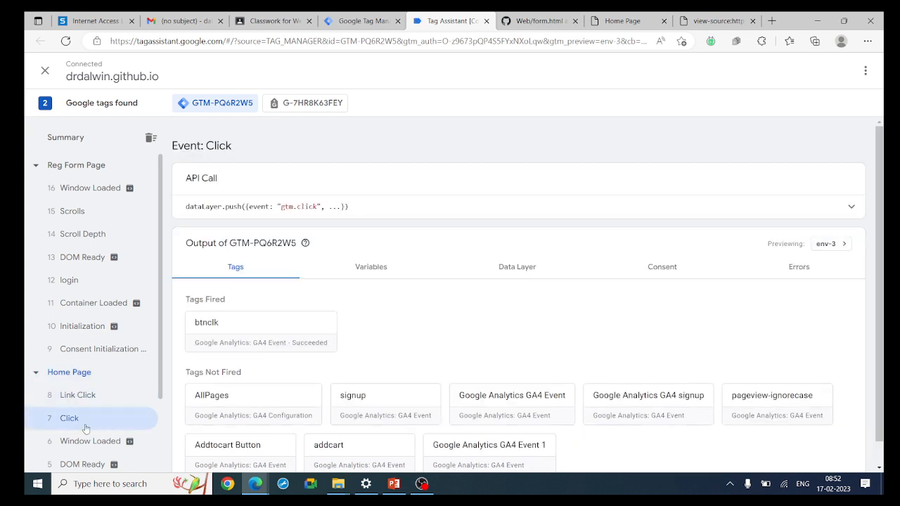
pyautogui.click(266, 338)
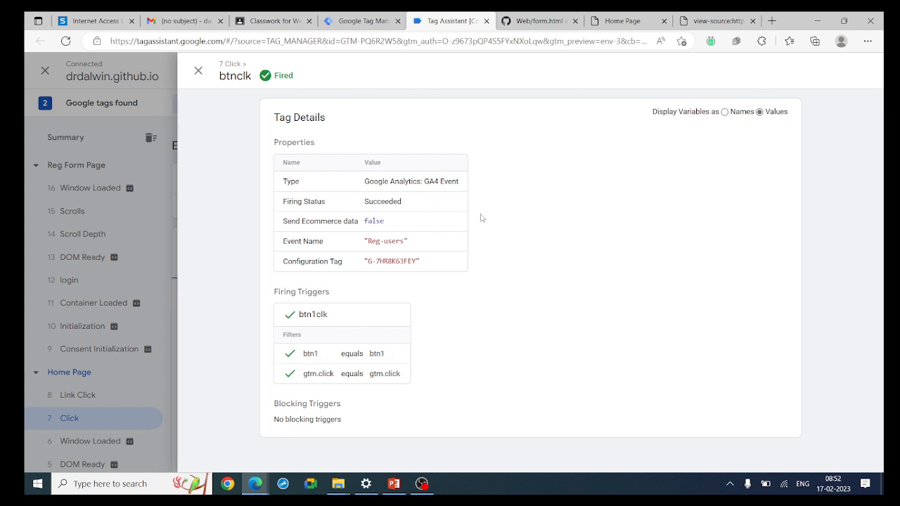
pyautogui.click(199, 73)
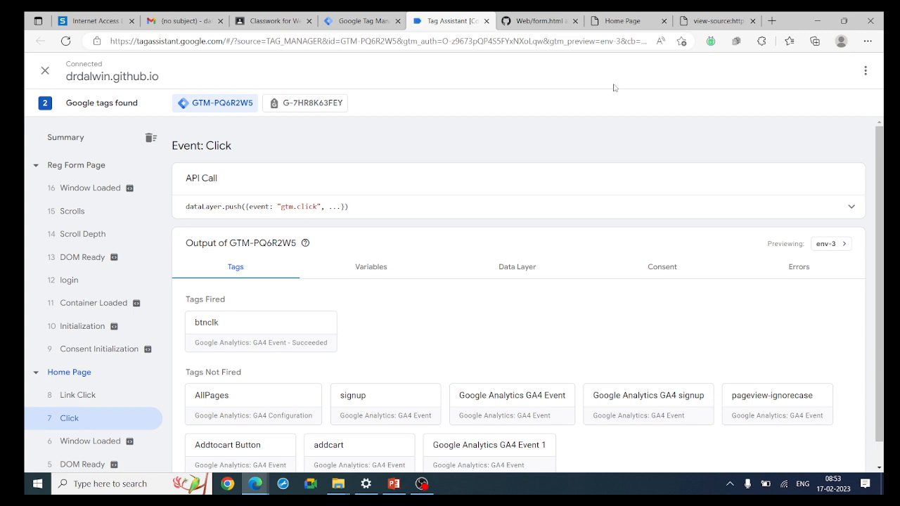
# Open Google Analytics in a new Edge tab, switch to the 2MDS property and go to Admin
pyautogui.click(773, 22)
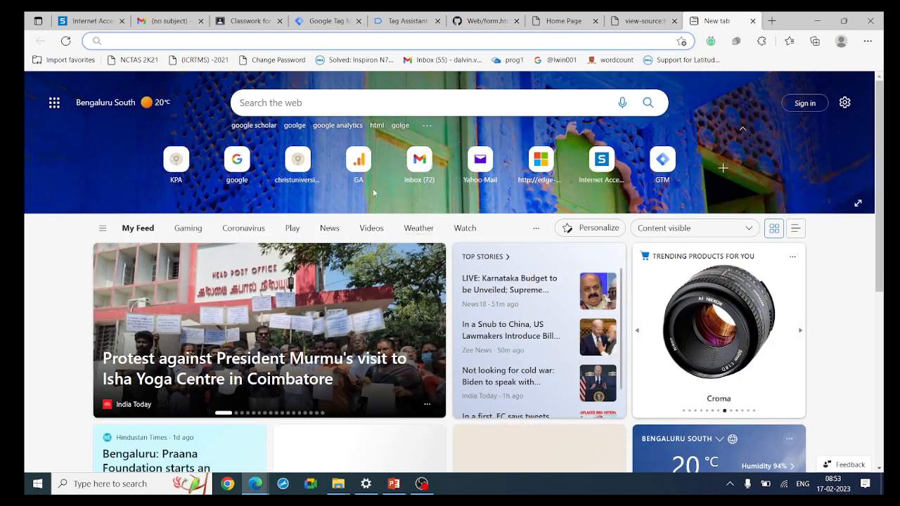
pyautogui.click(355, 156)
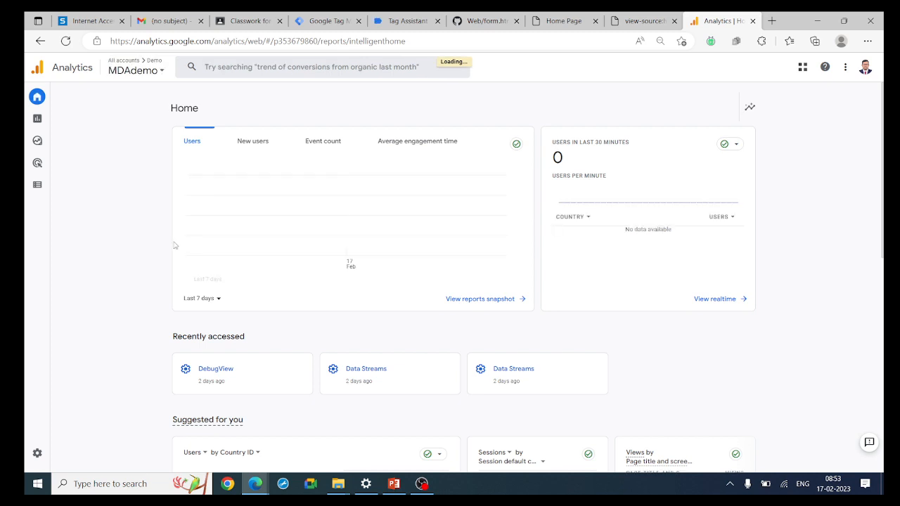
pyautogui.moveTo(37, 462)
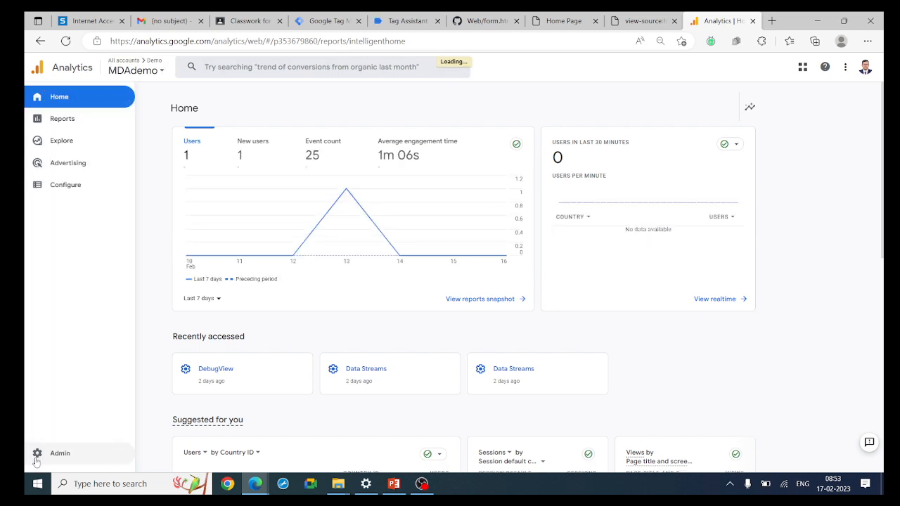
pyautogui.click(161, 72)
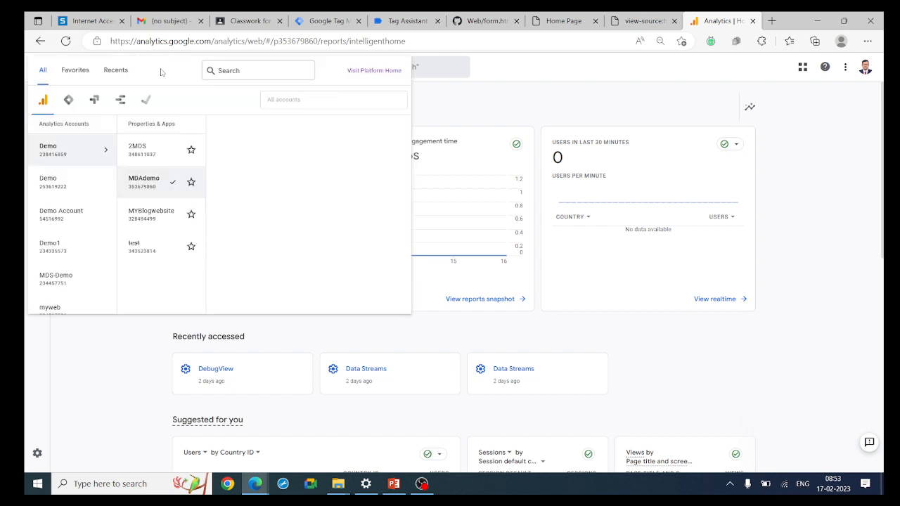
pyautogui.click(164, 154)
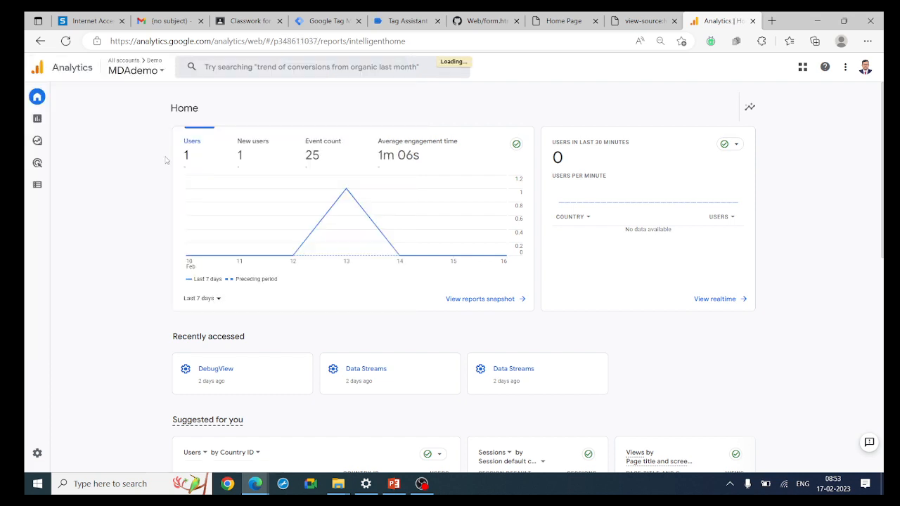
pyautogui.moveTo(39, 462)
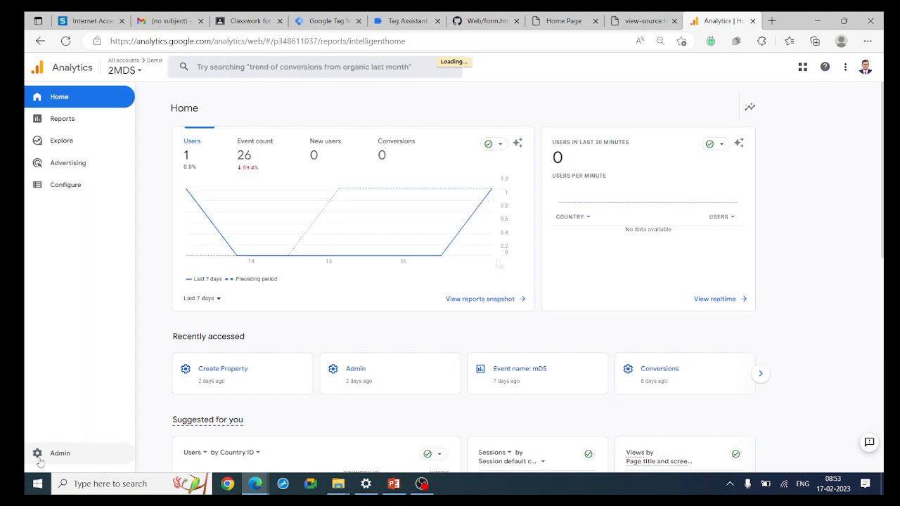
pyautogui.click(48, 457)
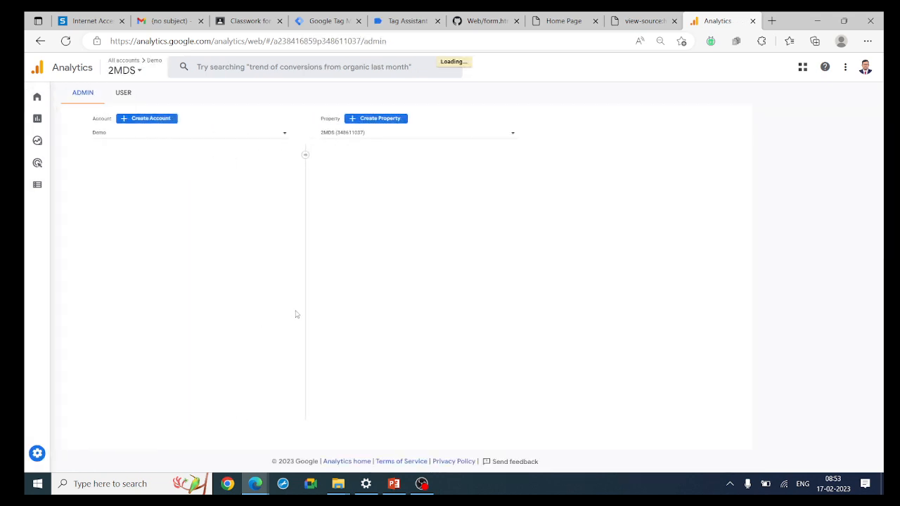
# Open DebugView from the 2MDS property column, then go to the Reports snapshot
pyautogui.scroll(-3, 392, 327)
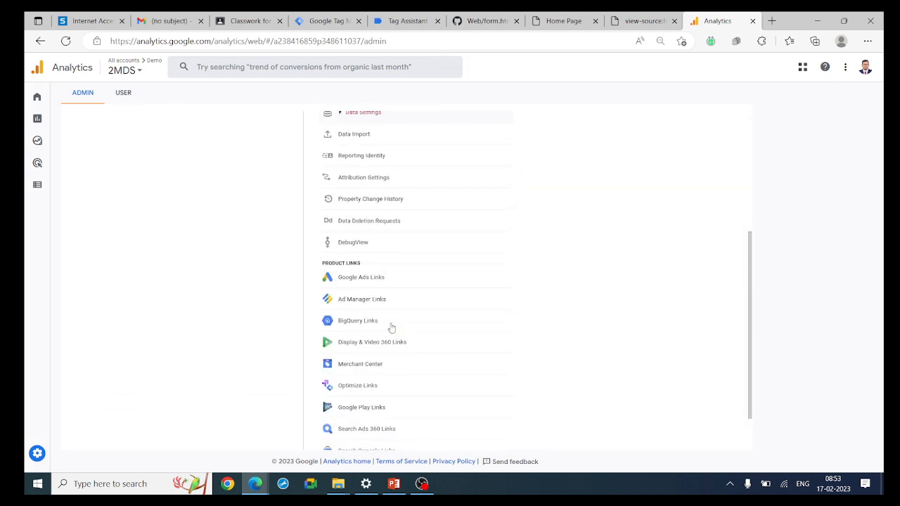
pyautogui.click(367, 237)
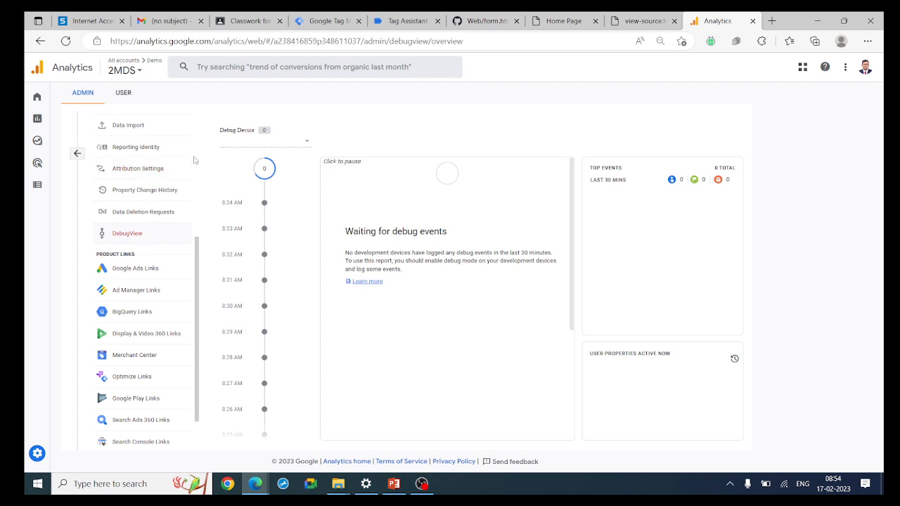
pyautogui.moveTo(34, 139)
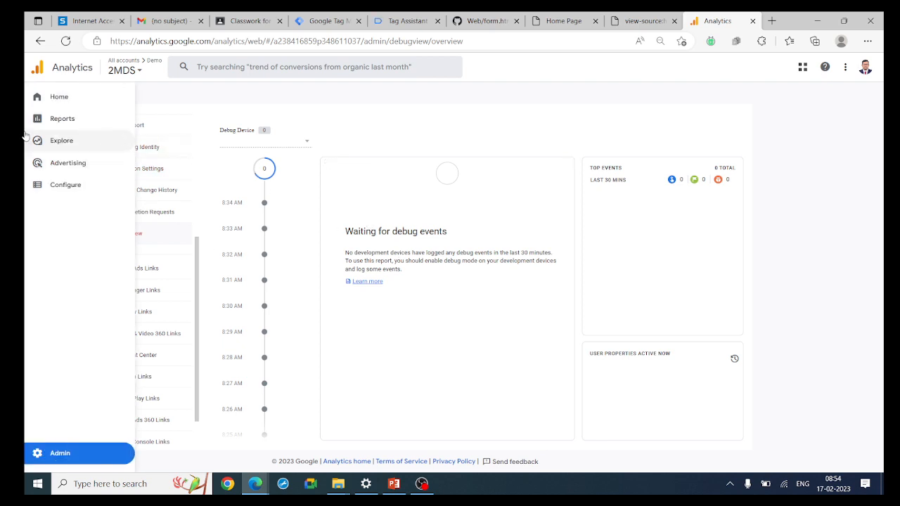
pyautogui.click(60, 119)
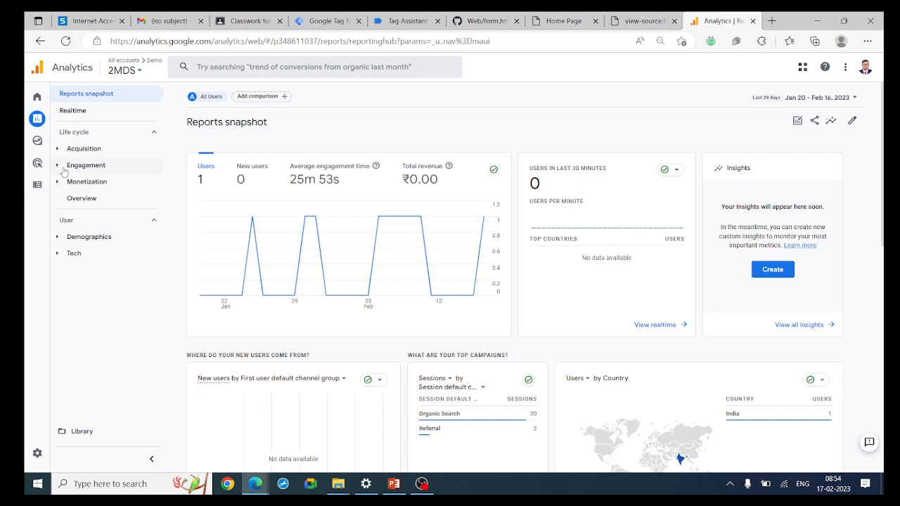
# Open the Engagement > Events report and scroll to its table of 14 event names
pyautogui.click(84, 165)
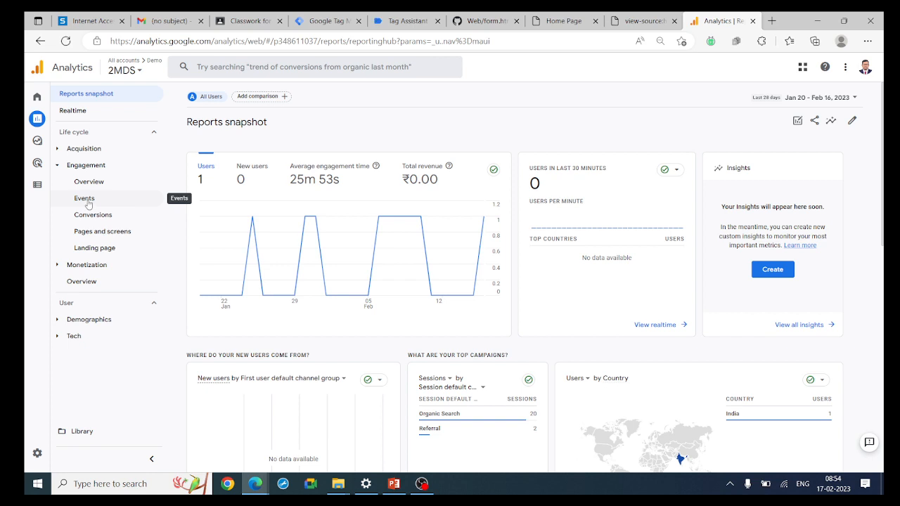
pyautogui.click(85, 200)
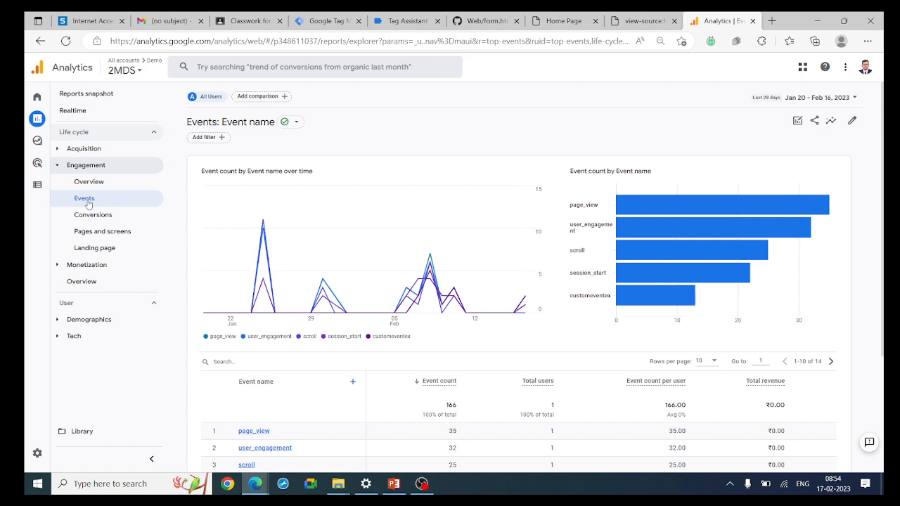
pyautogui.scroll(-3, 296, 383)
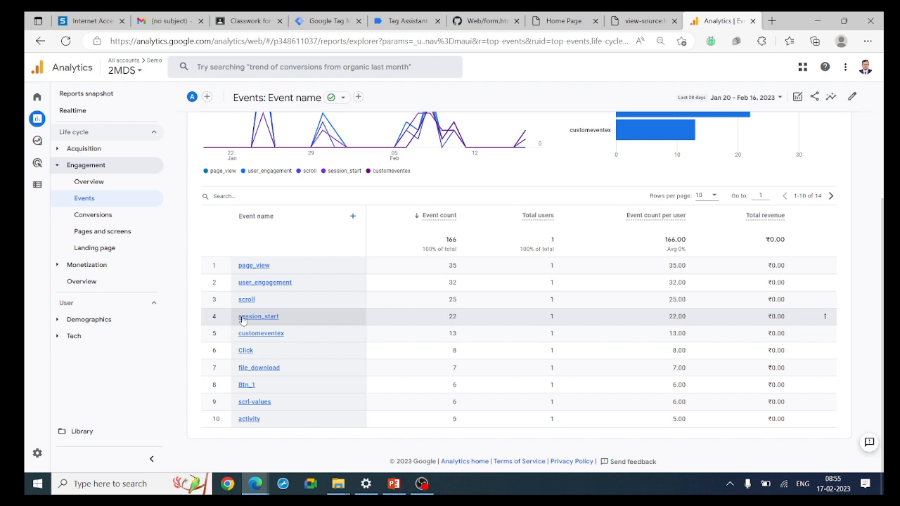
# Open the 2MDS property's existing events list from Admin
pyautogui.moveTo(43, 456)
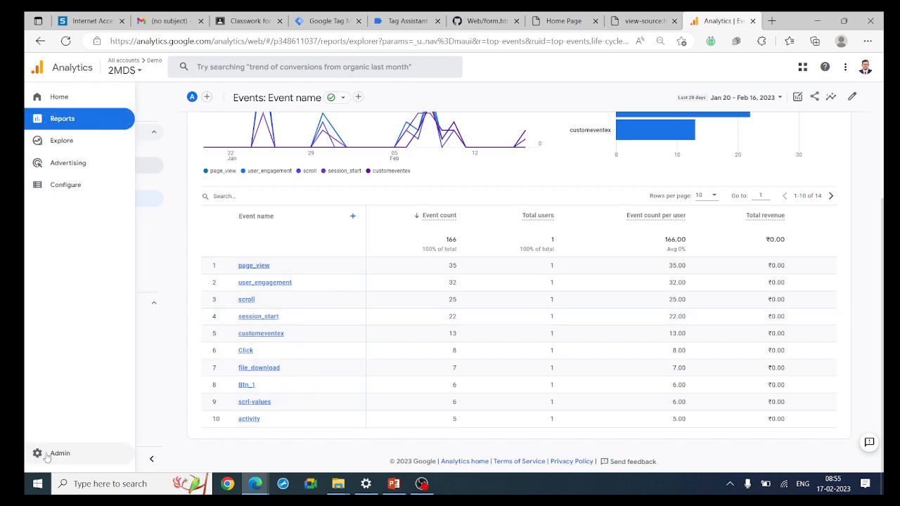
pyautogui.click(48, 456)
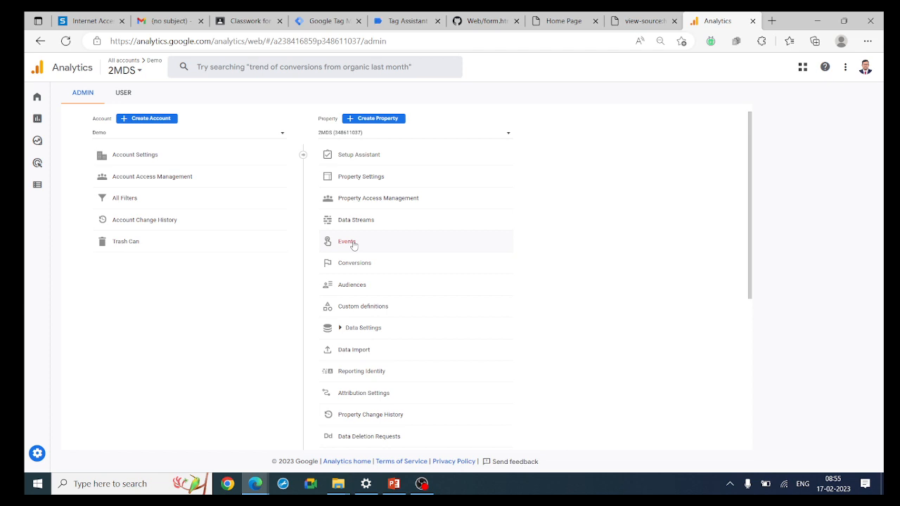
pyautogui.click(348, 242)
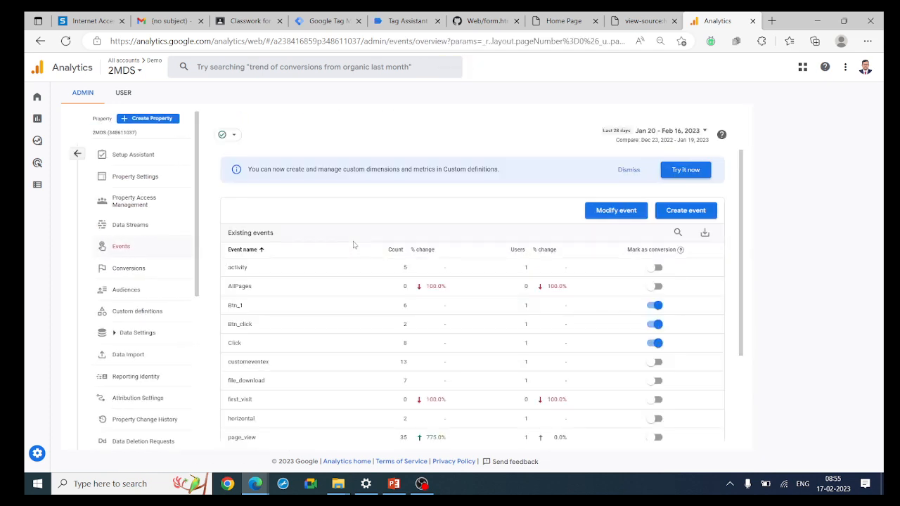
pyautogui.scroll(-3, 342, 318)
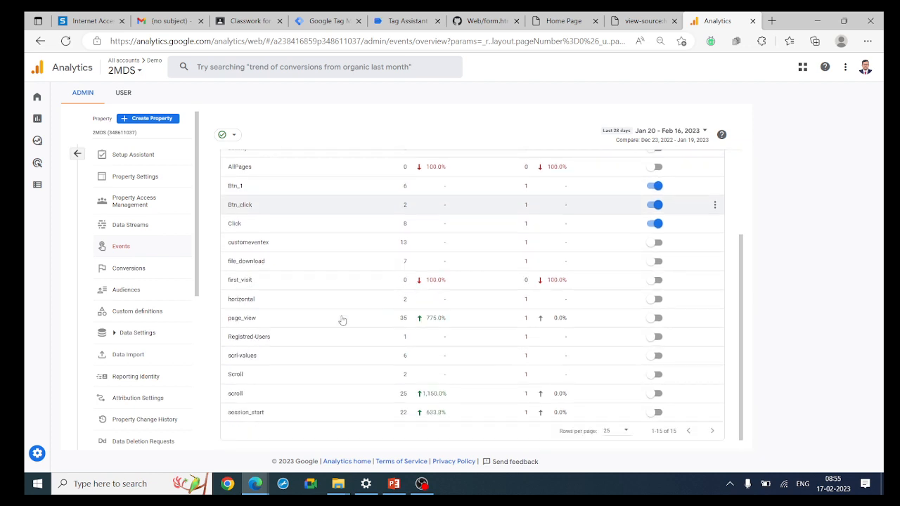
pyautogui.scroll(3, 342, 321)
pyautogui.scroll(-3, 342, 318)
pyautogui.scroll(3, 342, 318)
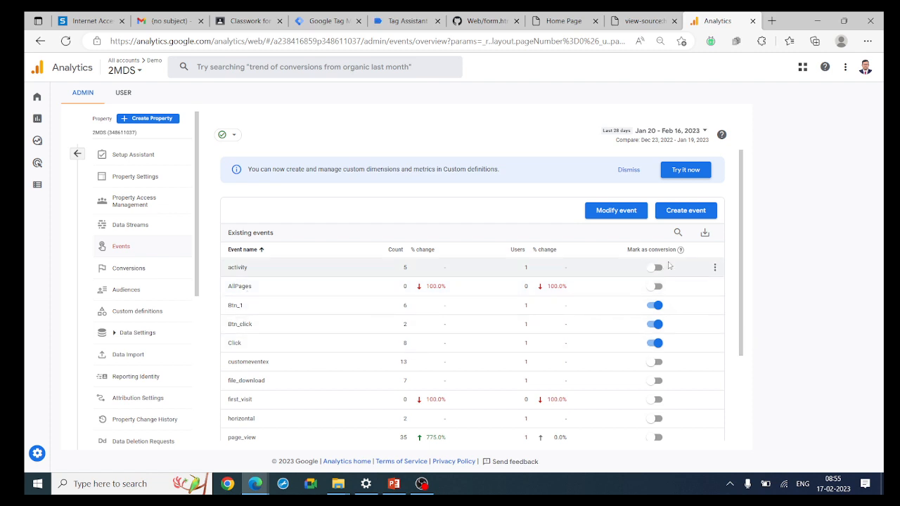
# Mark file_download as a conversion alongside Btn_1, Btn_click and Click
pyautogui.click(657, 381)
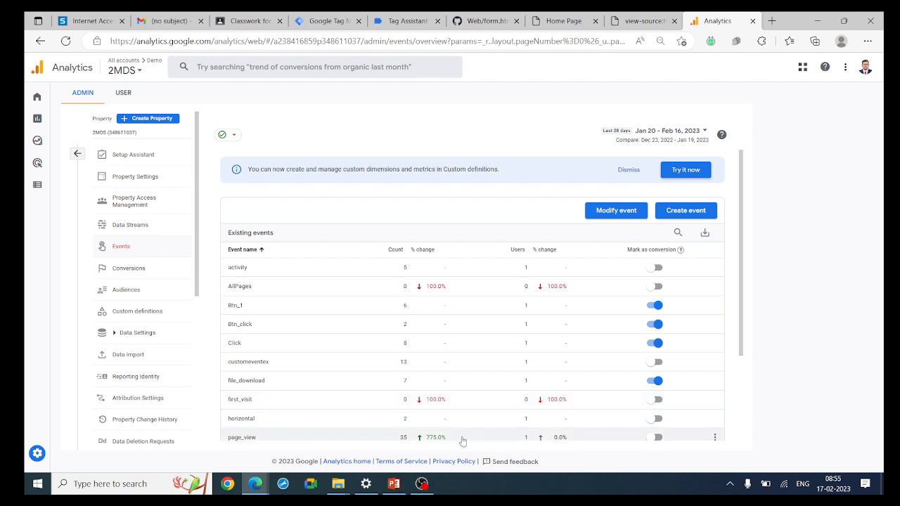
pyautogui.scroll(-1, 463, 441)
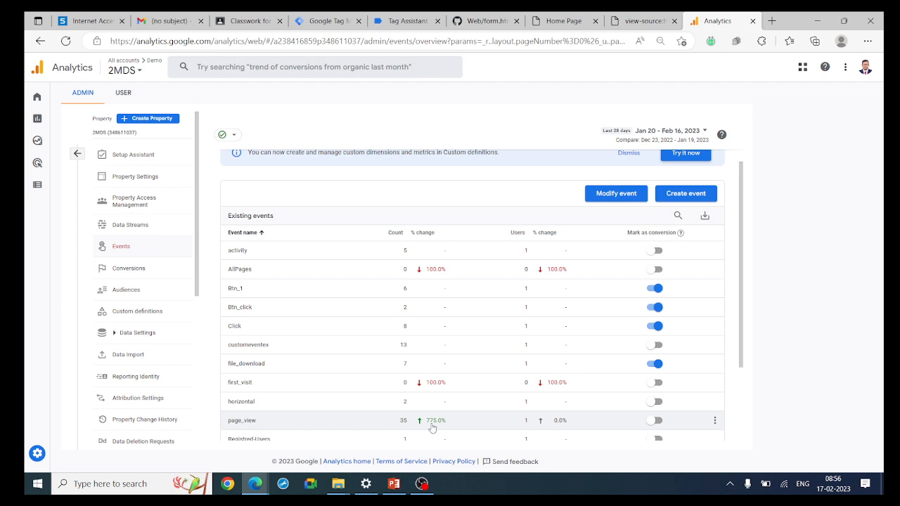
pyautogui.scroll(-1, 433, 428)
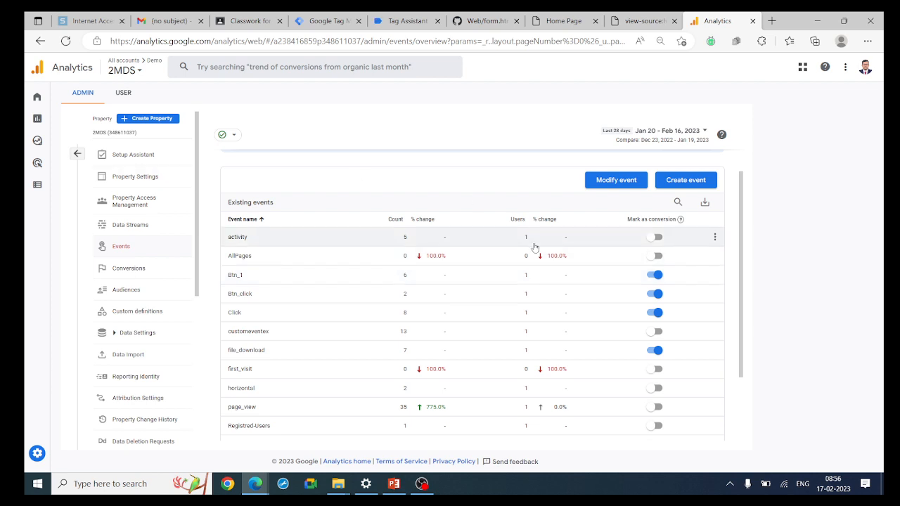
pyautogui.moveTo(102, 437)
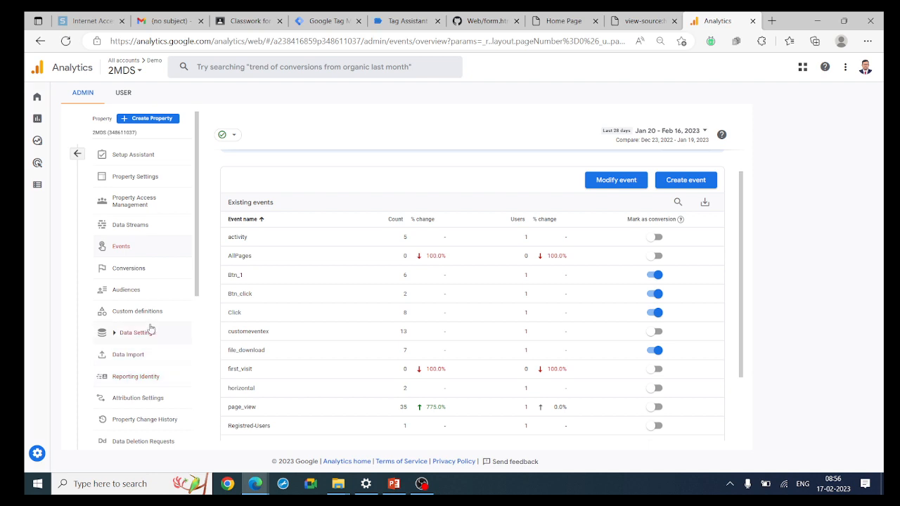
pyautogui.click(136, 271)
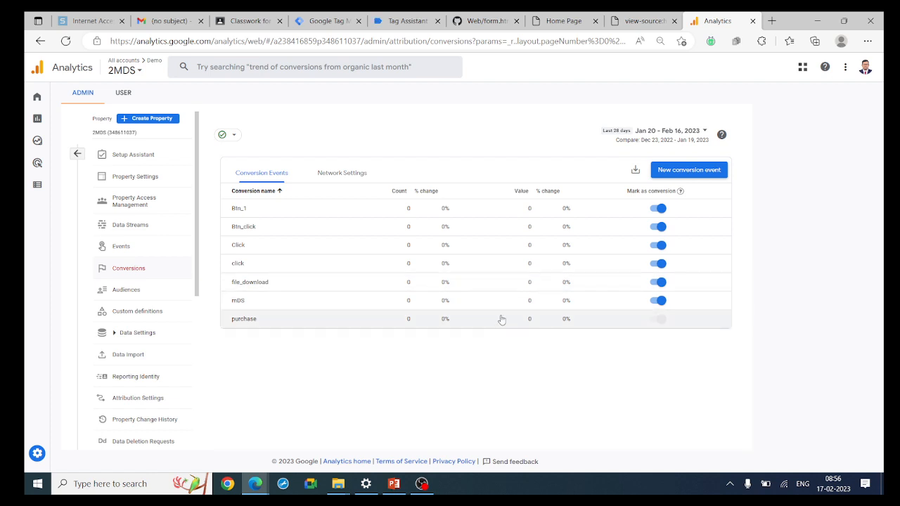
pyautogui.click(143, 246)
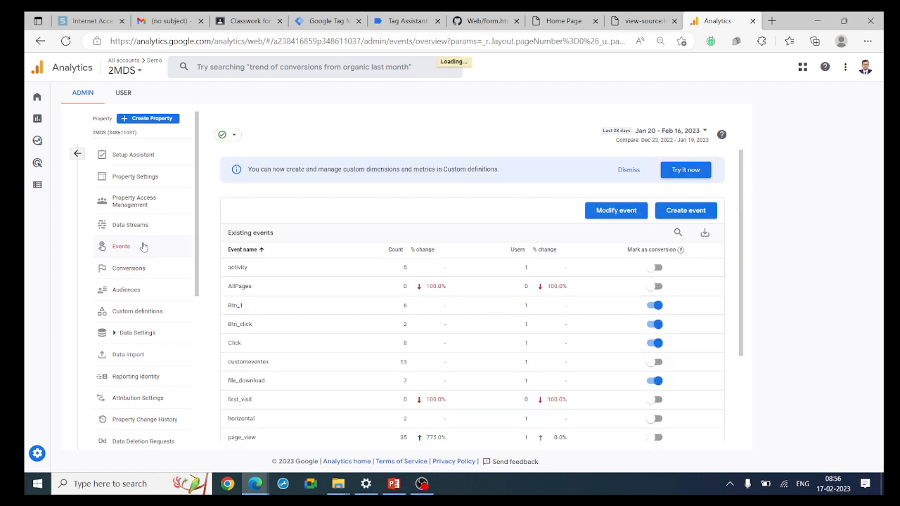
pyautogui.moveTo(315, 406); pyautogui.dragTo(222, 402)
pyautogui.hotkey('ctrl', 'c')
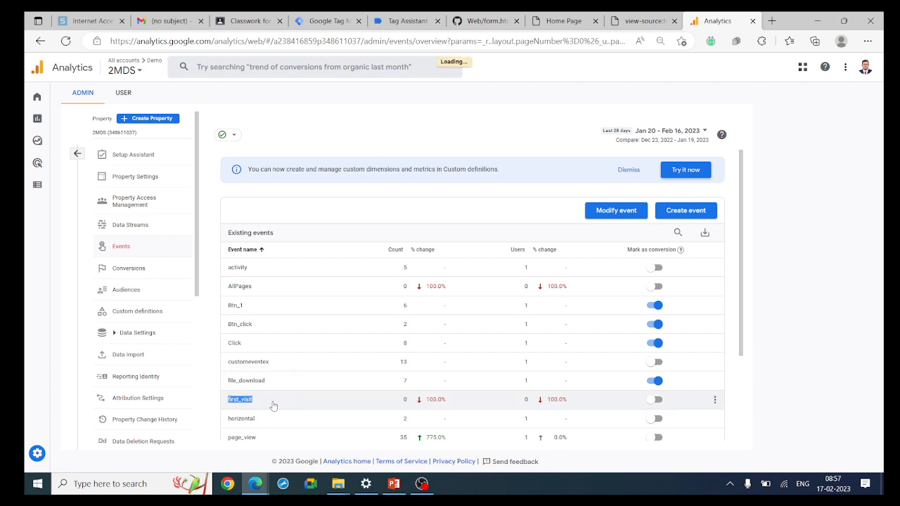
pyautogui.click(655, 405)
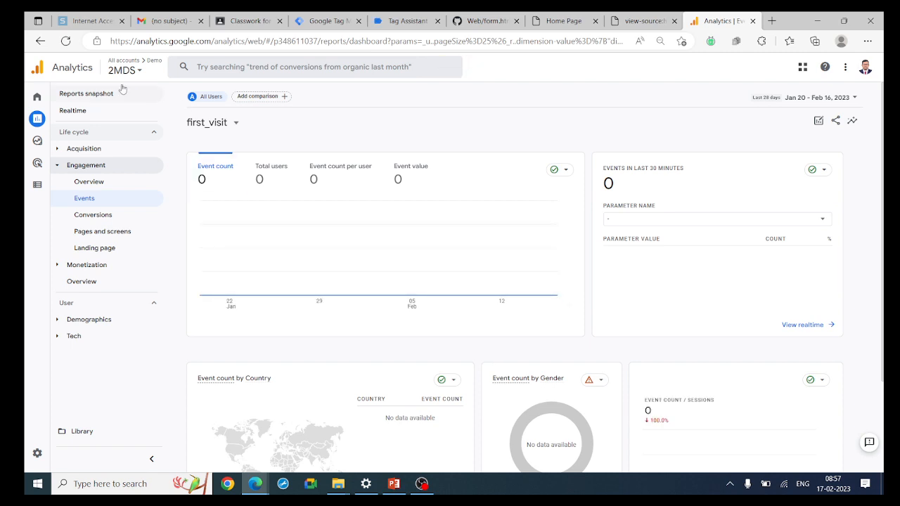
pyautogui.click(40, 41)
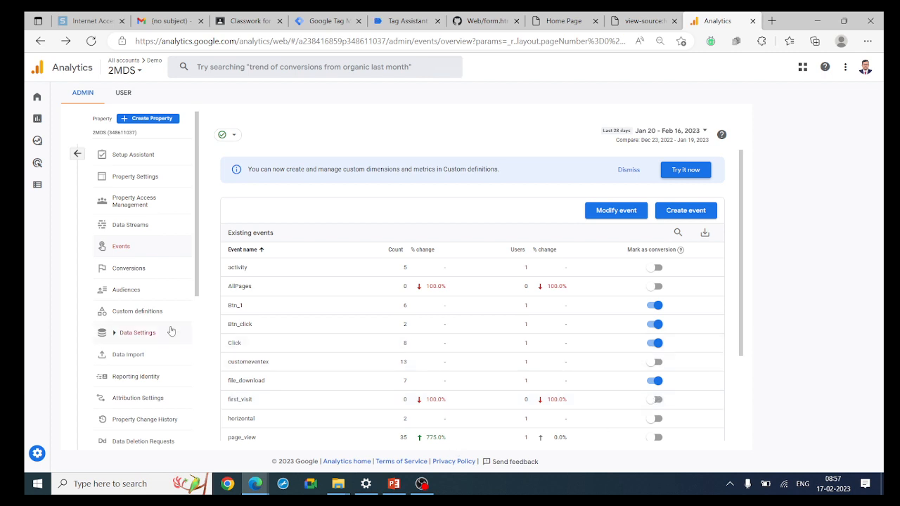
# Create a new conversion event named first_visit by pasting the name and saving it
pyautogui.click(140, 267)
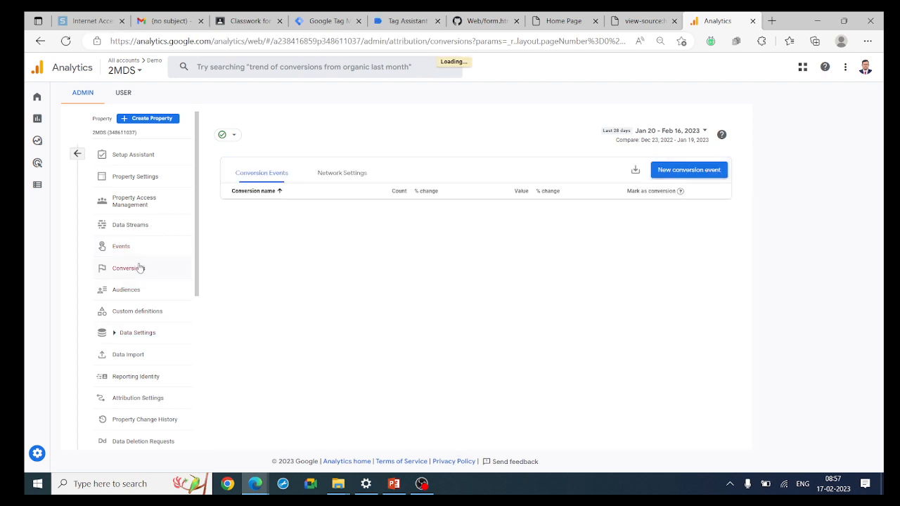
pyautogui.click(683, 172)
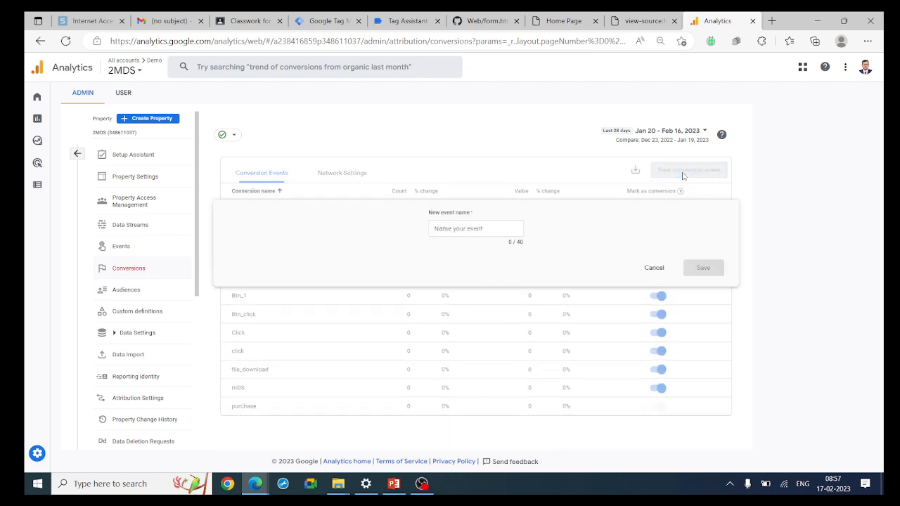
pyautogui.click(470, 230)
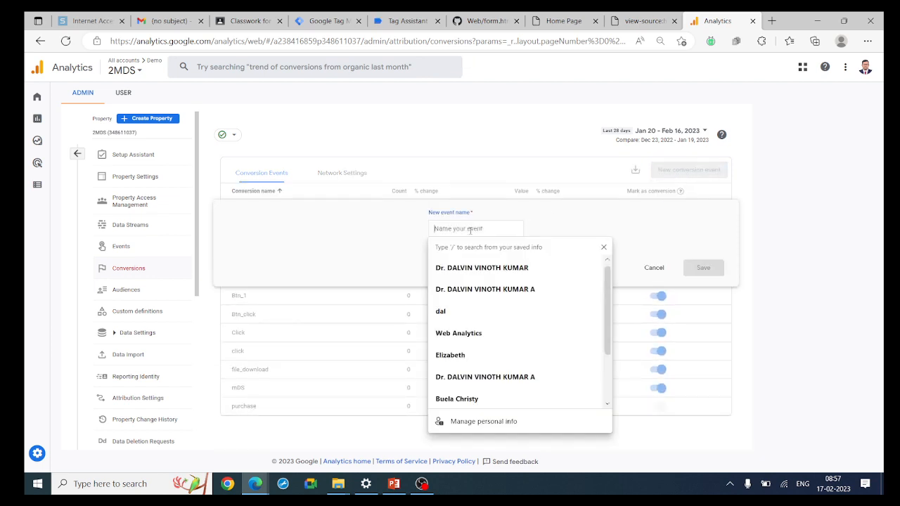
pyautogui.hotkey('ctrl', 'v')
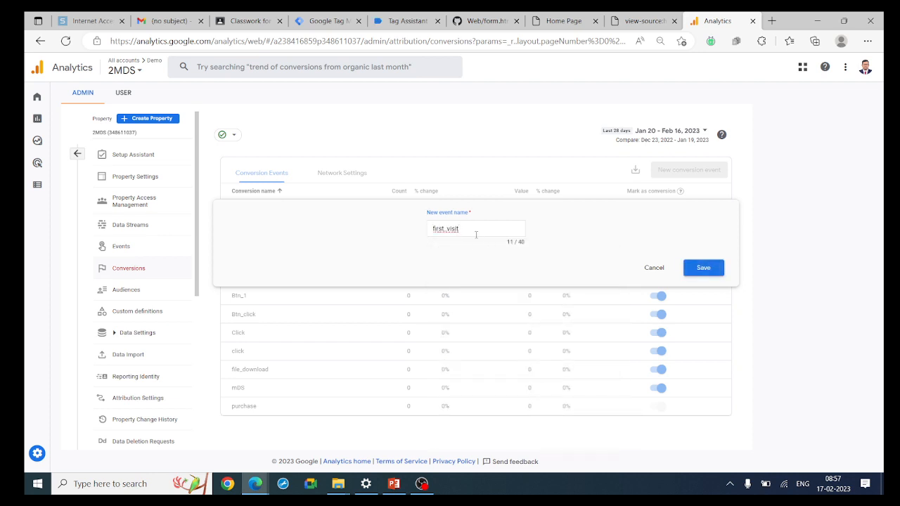
pyautogui.click(702, 270)
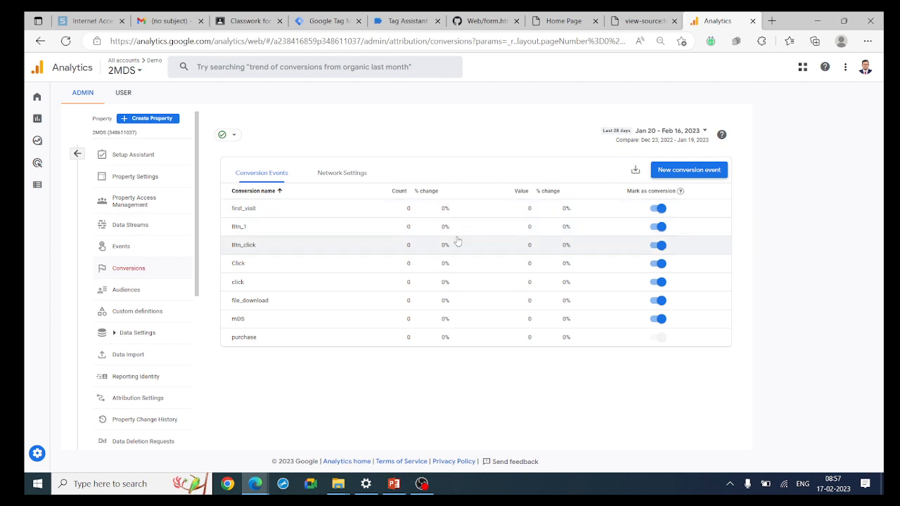
pyautogui.click(144, 248)
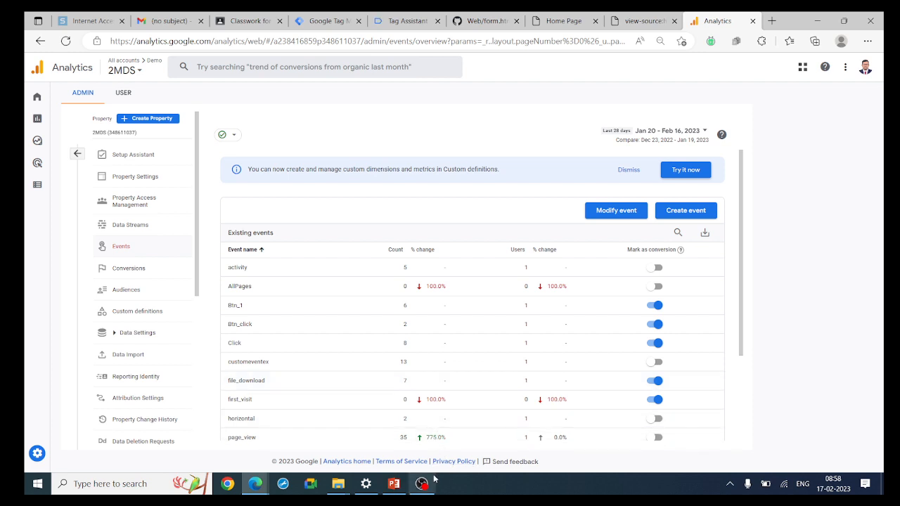
# Review the Existing events table showing five conversions, including first_visit
pyautogui.moveTo(434, 480)
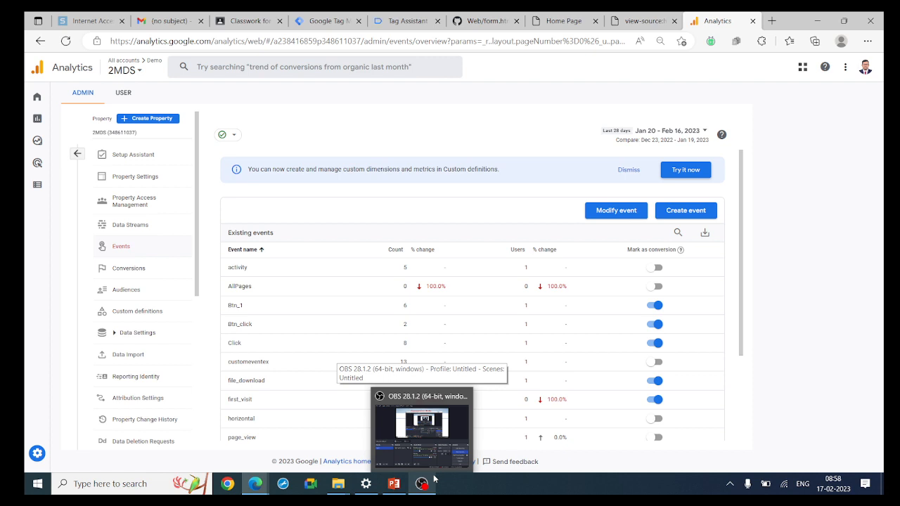